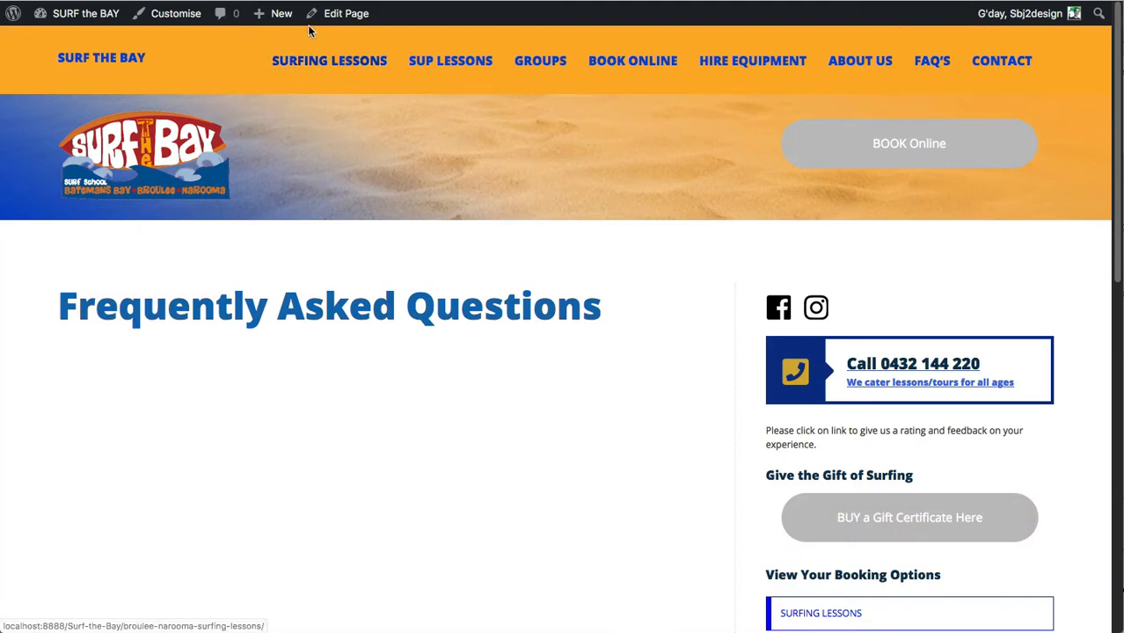
Add the text "We start" to the Frequently Asked Questions page, update it and check it on the published page.
left_click(334, 15)
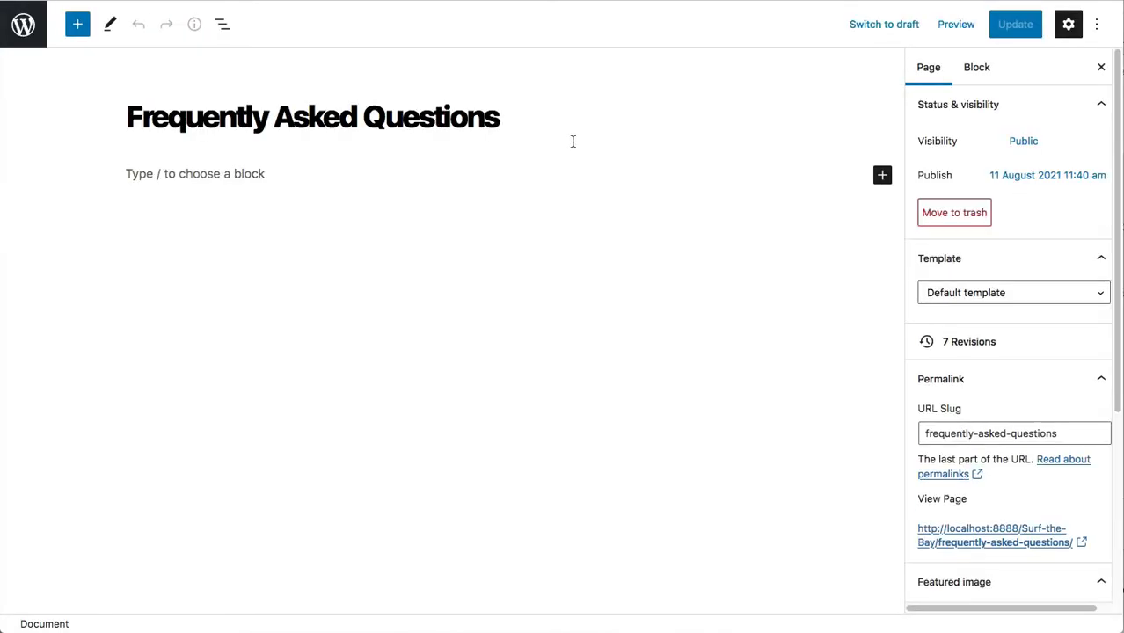
left_click(200, 176)
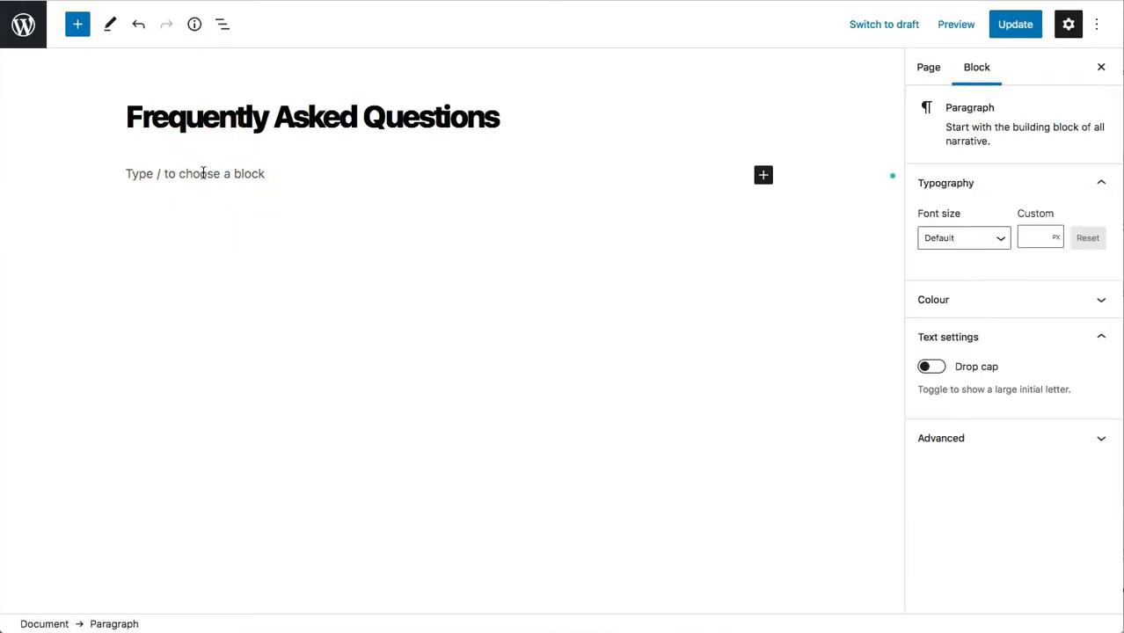
type("We start")
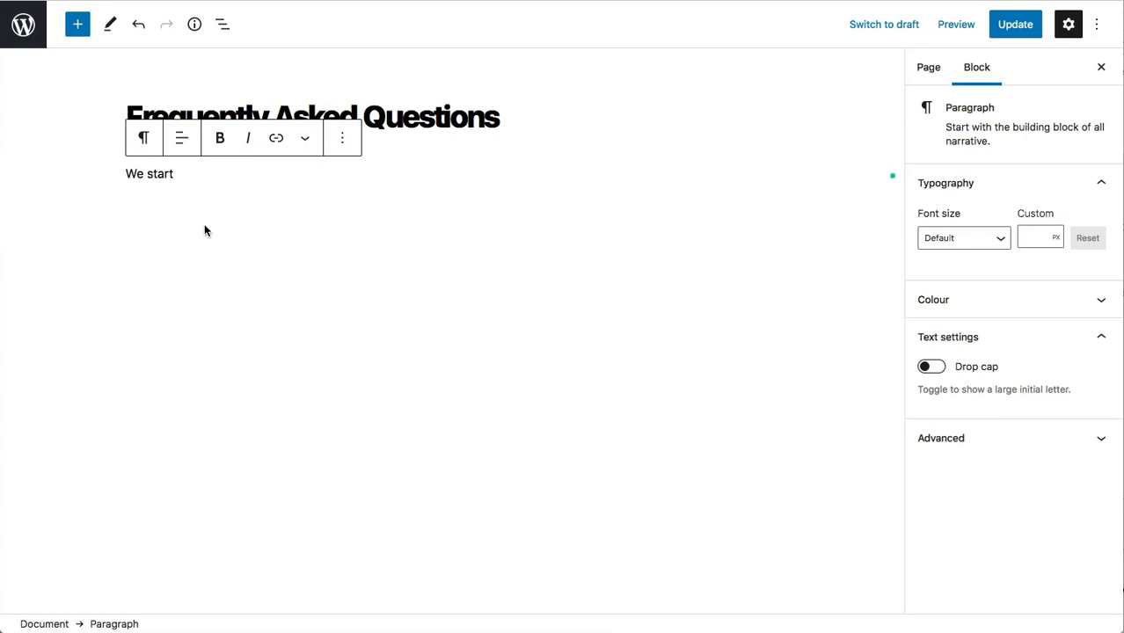
left_click(1016, 27)
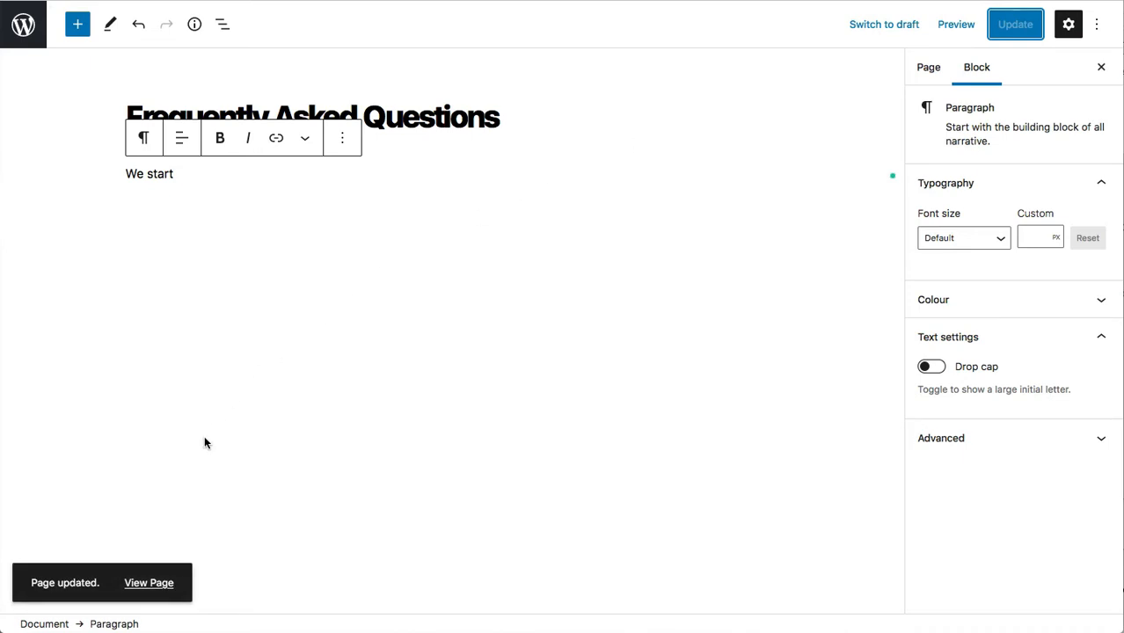
left_click(151, 584)
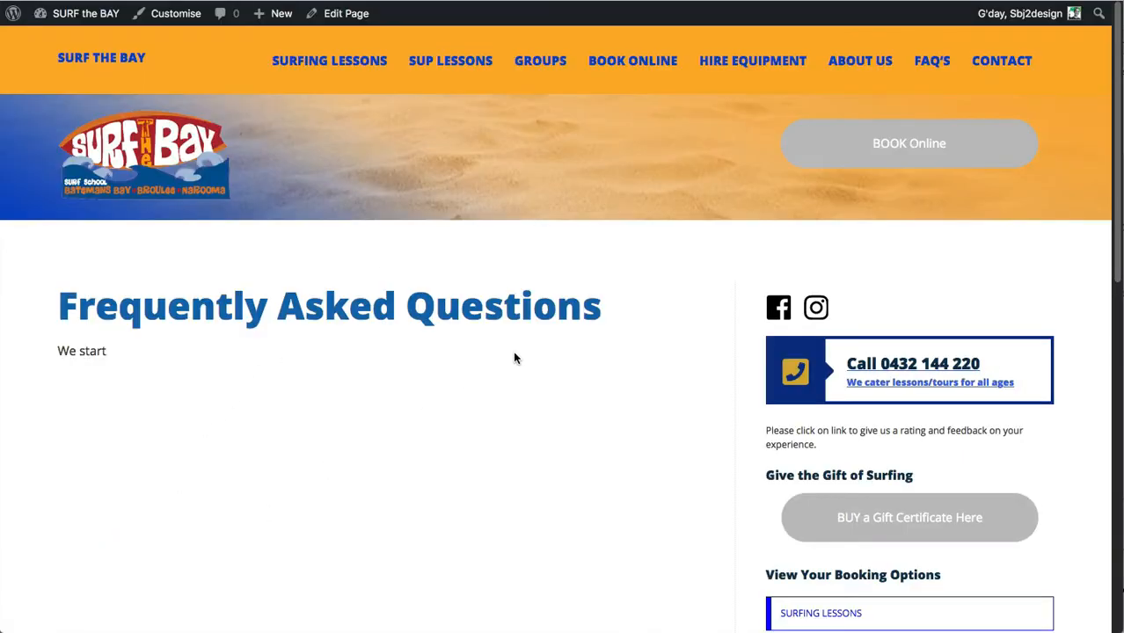
left_click_drag(68, 351, 110, 356)
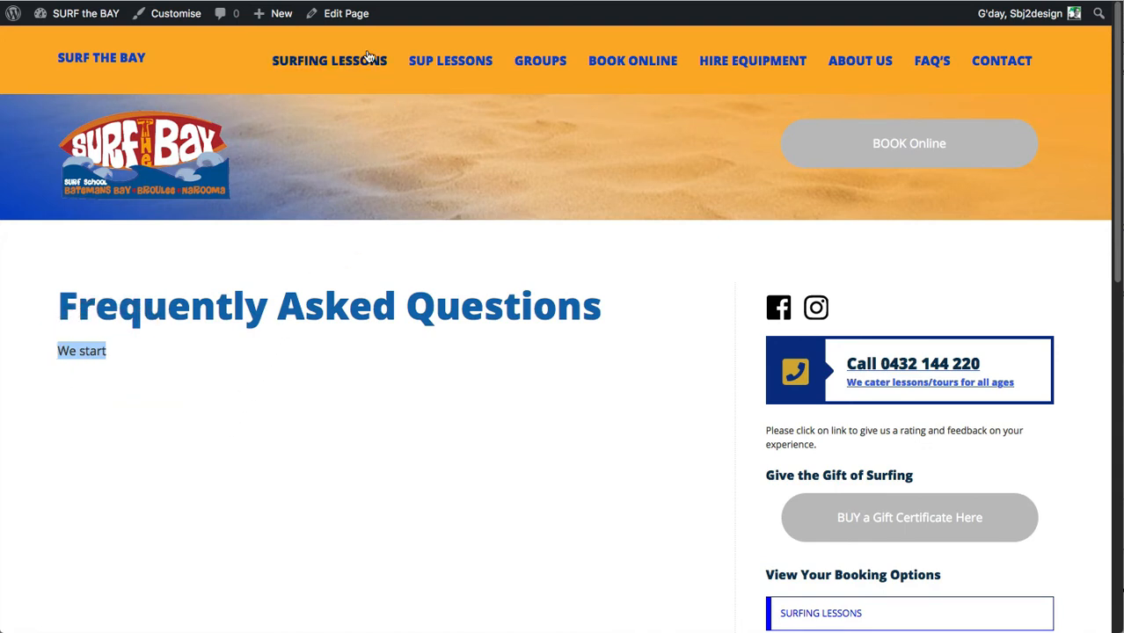
Reopen the page for editing and replace the "We start" paragraph text with "Heading".
left_click(347, 14)
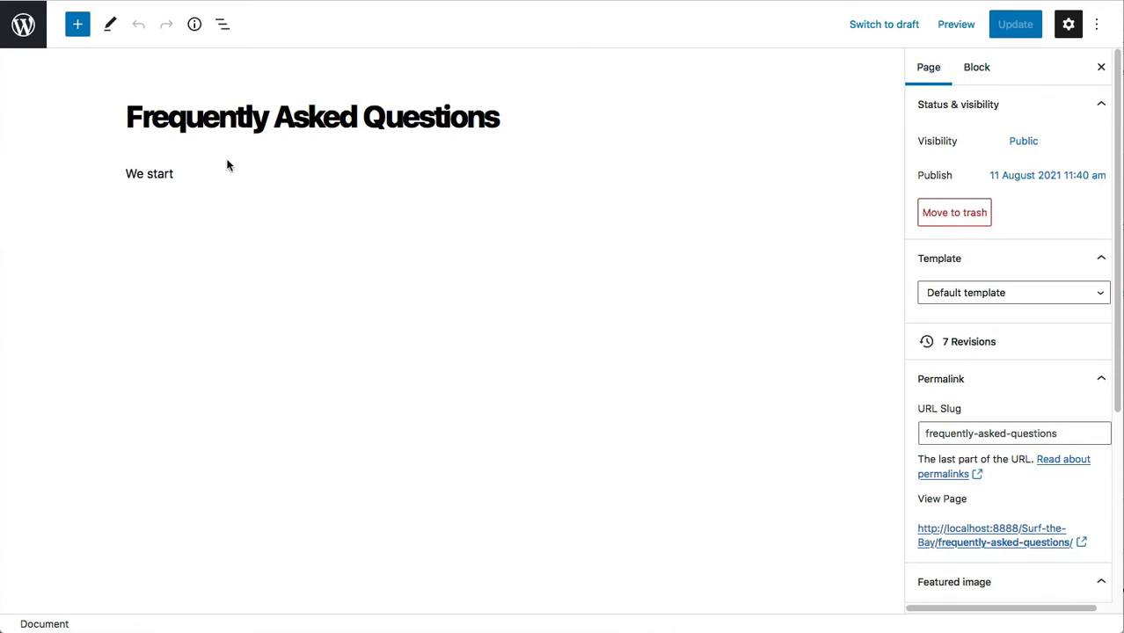
left_click(151, 174)
double_click(152, 174)
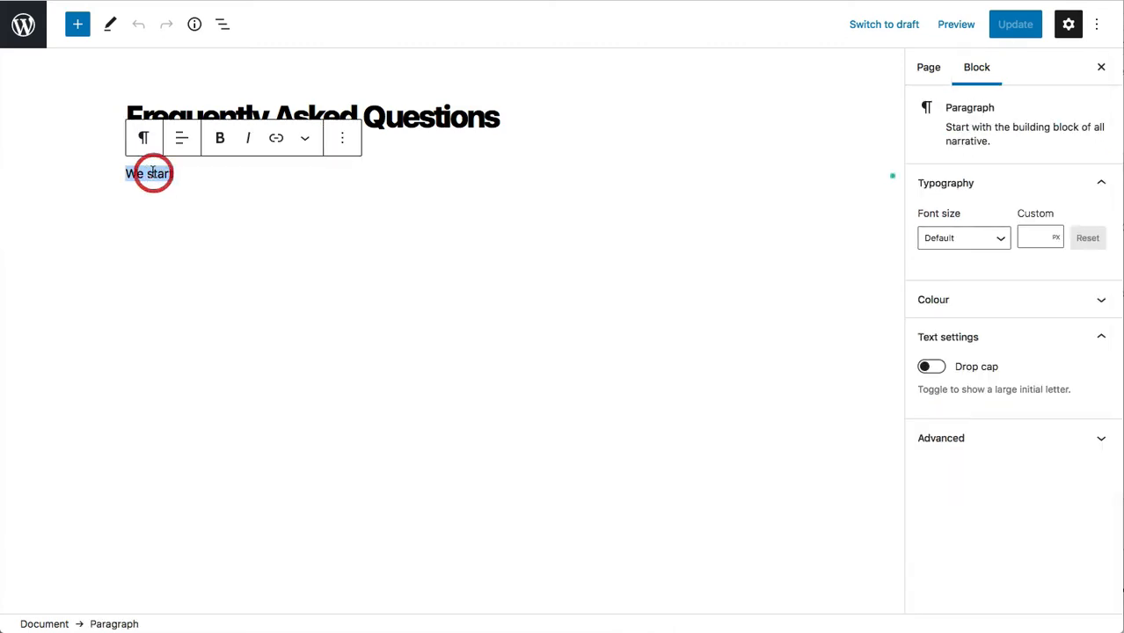
key("BackSpace")
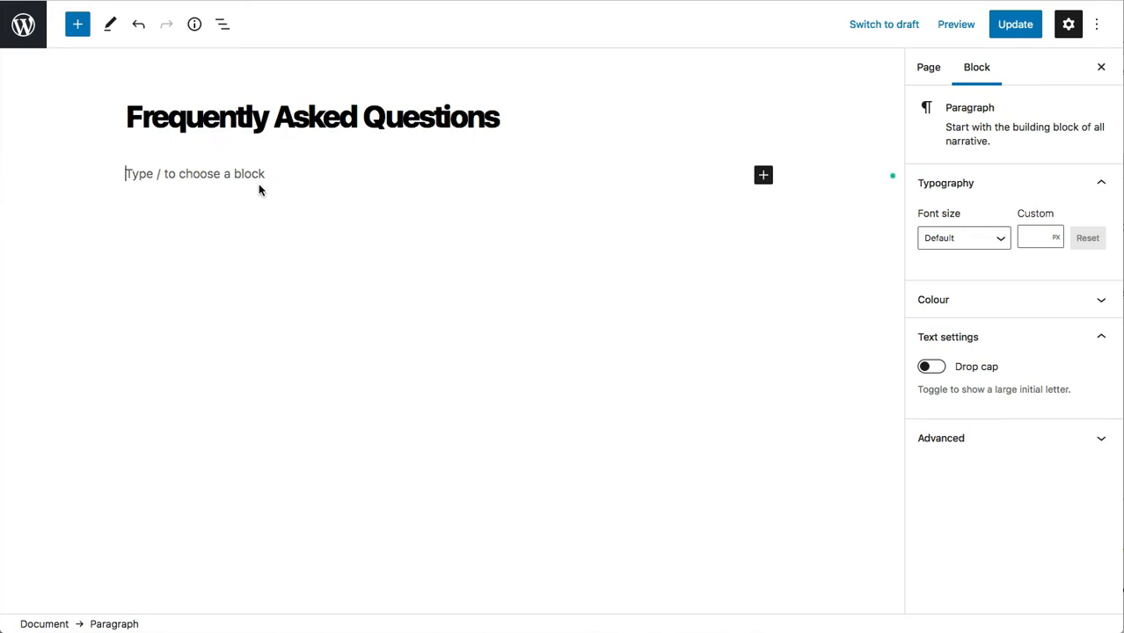
left_click(196, 175)
type("Heading")
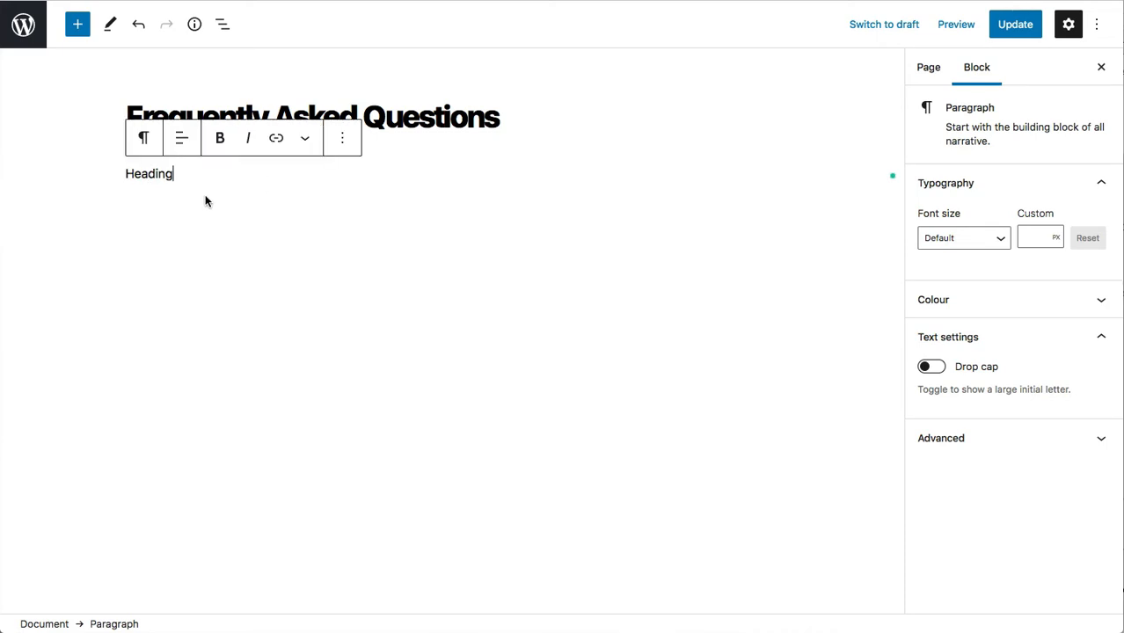
Transform the "Heading" paragraph into a heading block.
left_click(156, 173)
left_click(179, 175)
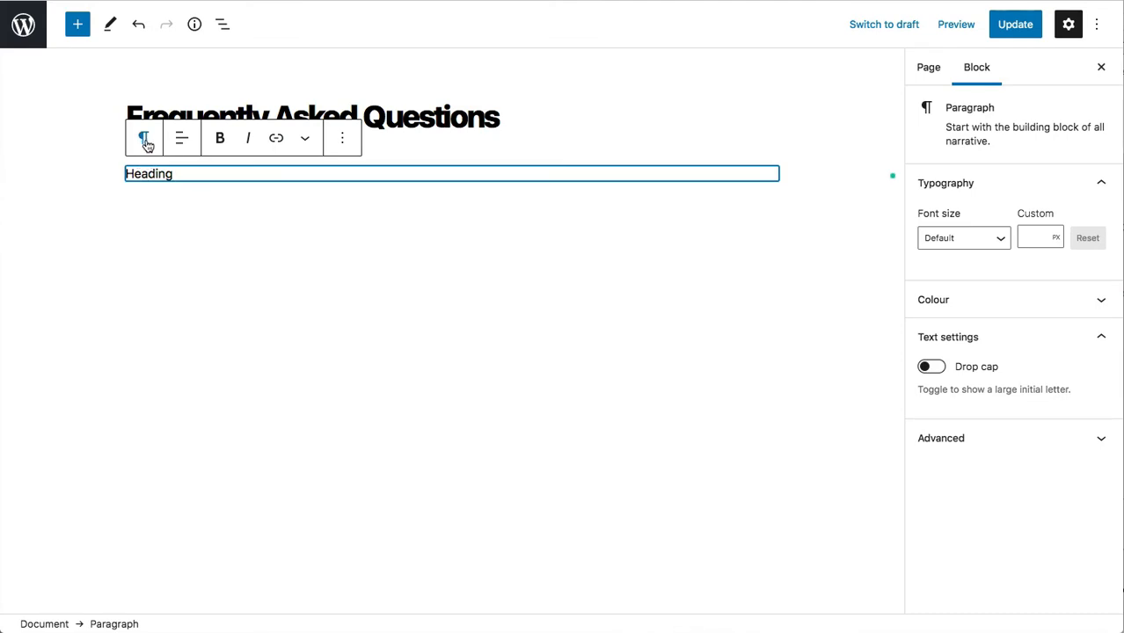
left_click(141, 139)
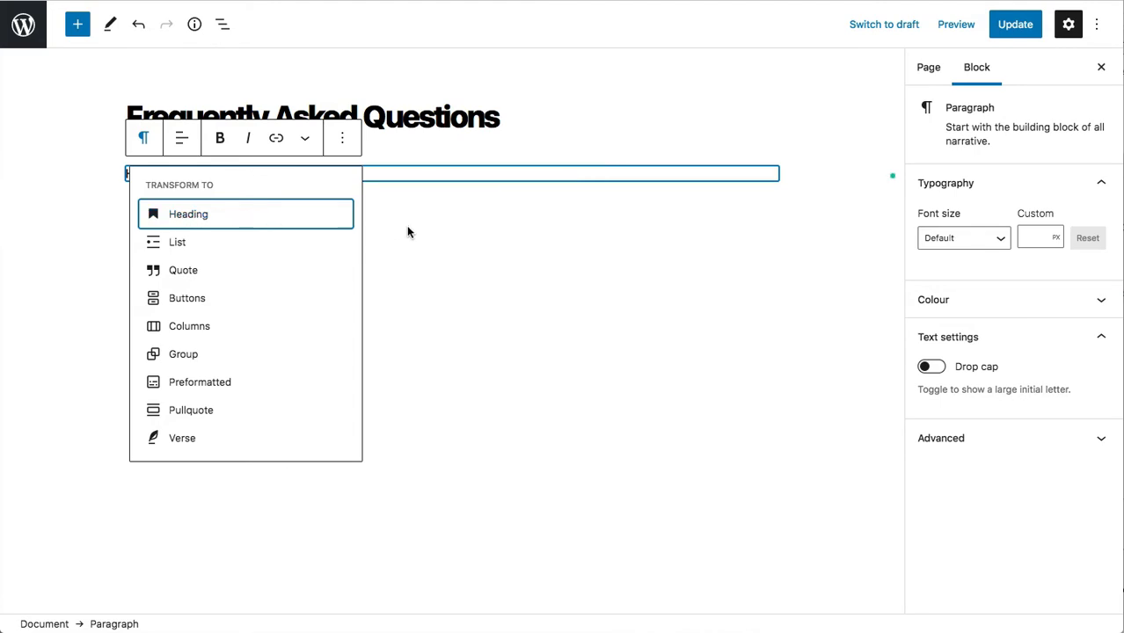
left_click(229, 209)
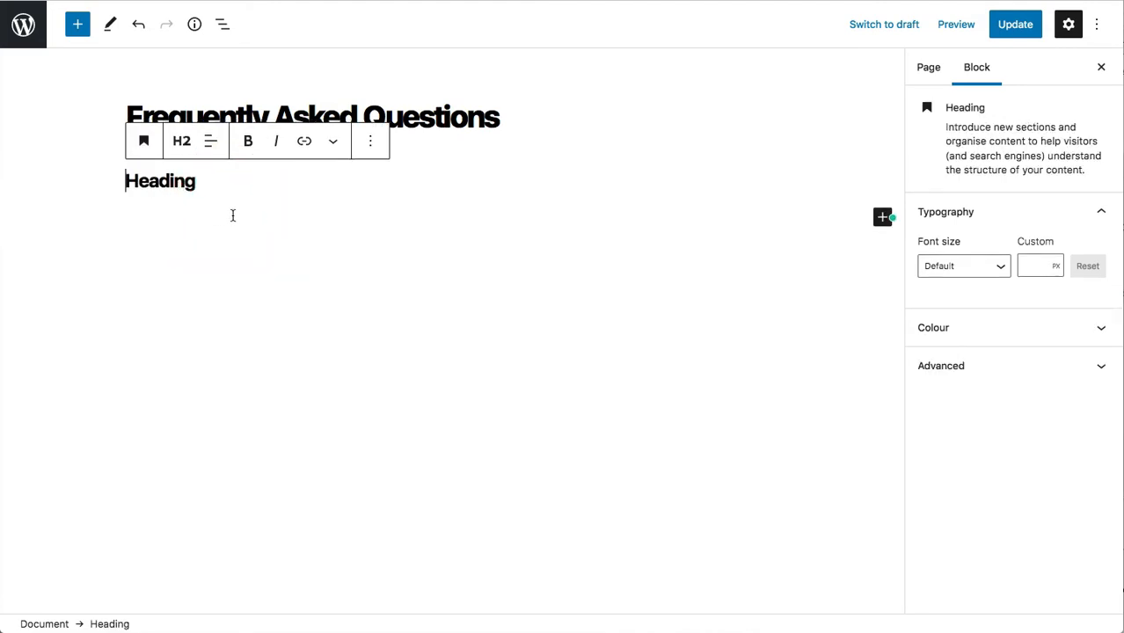
Look at the available heading levels, and transform the block into a paragraph and back into a heading.
left_click(183, 144)
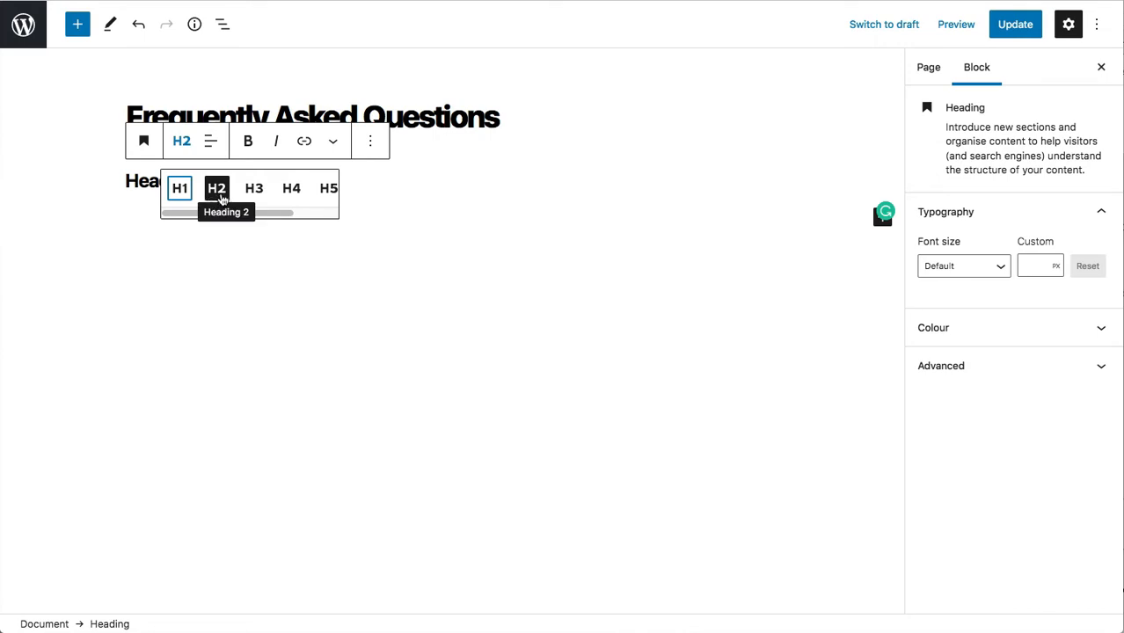
left_click(146, 144)
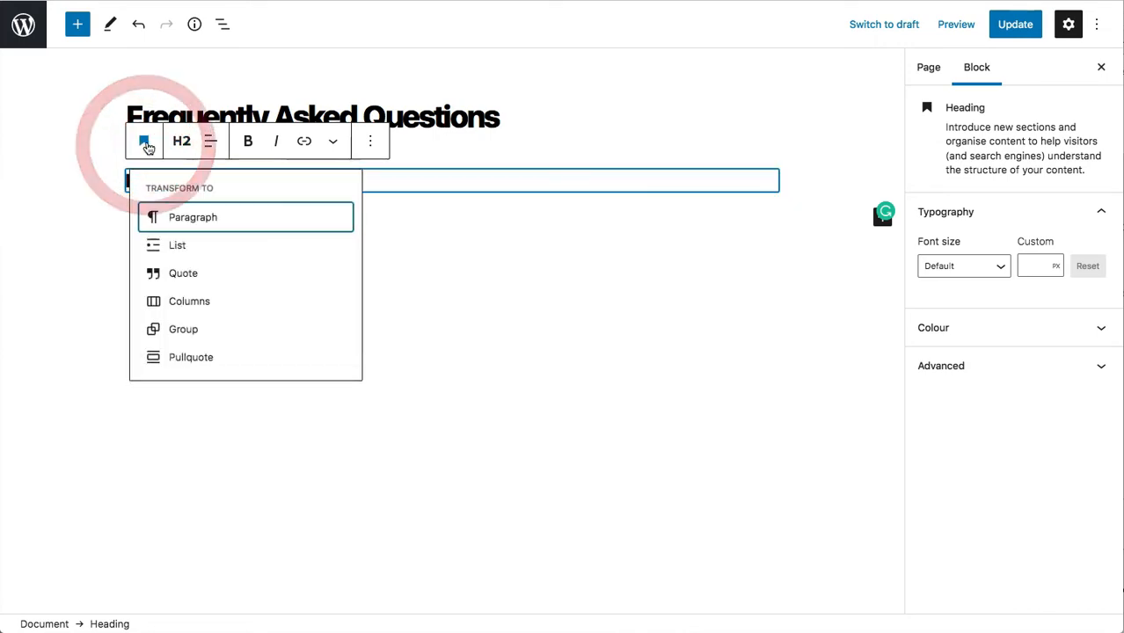
left_click(176, 216)
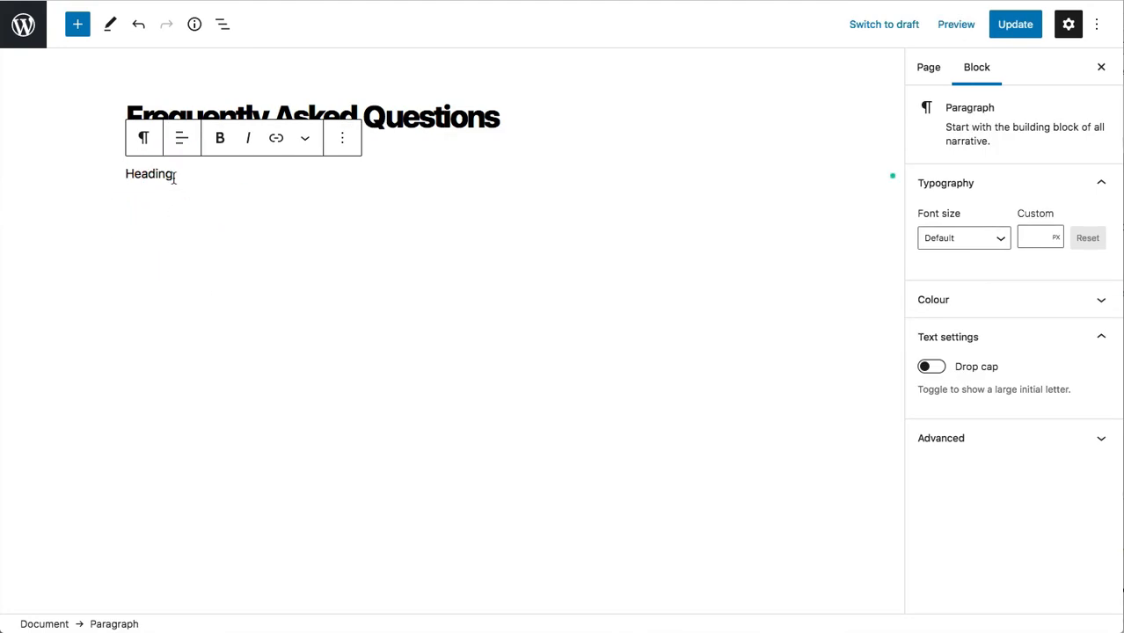
left_click(143, 139)
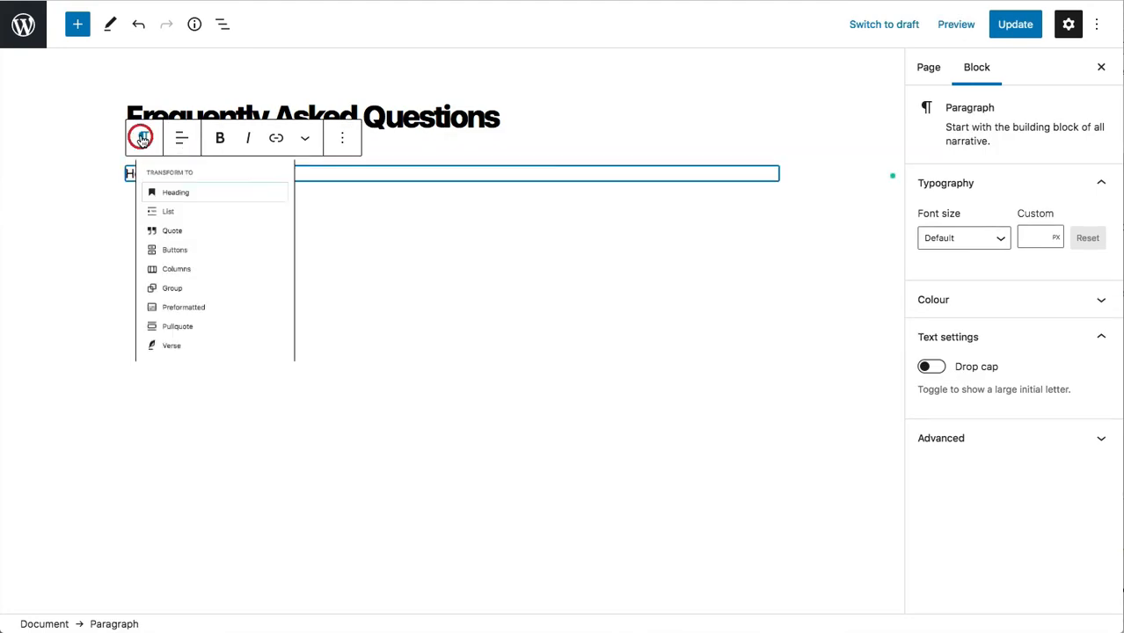
left_click(174, 213)
Add a new paragraph reading "return" below the heading.
left_click(215, 182)
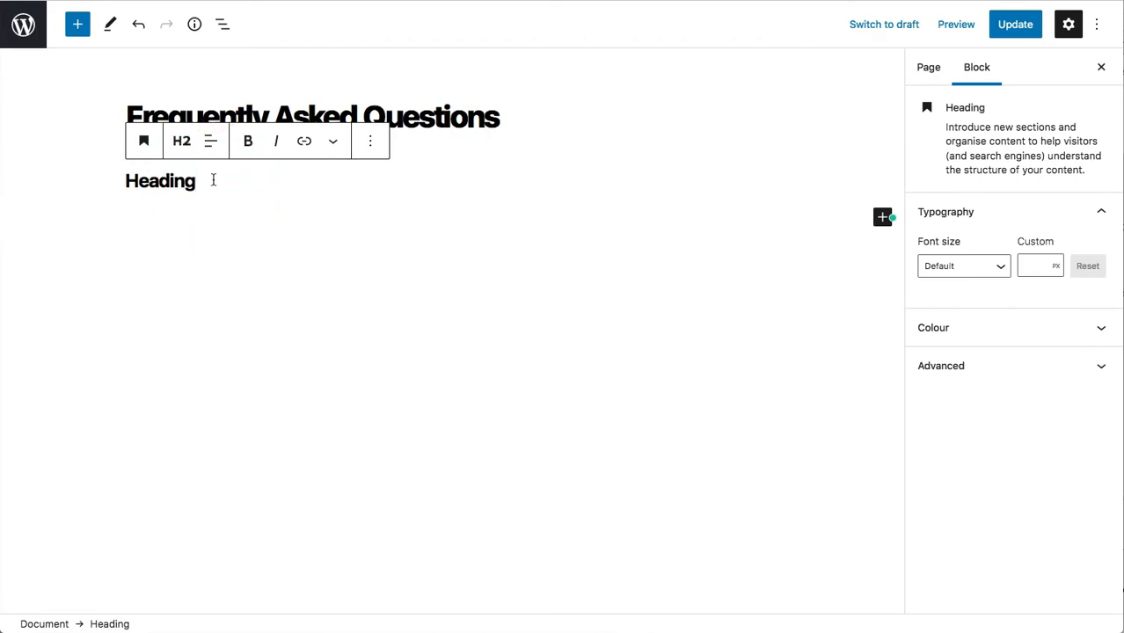
key("Return")
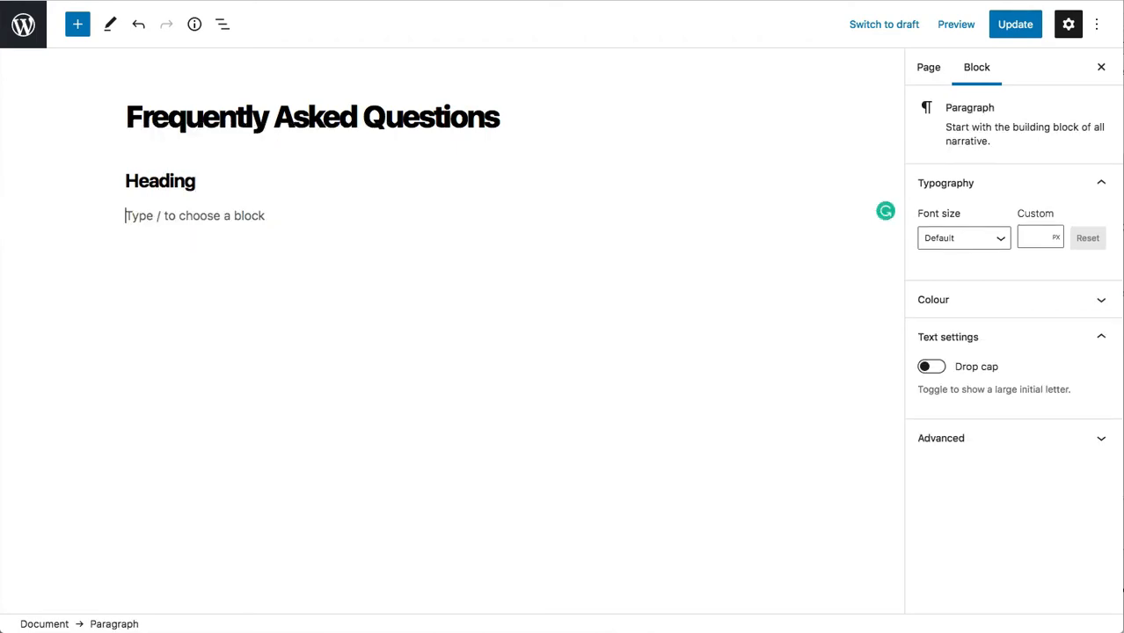
type("return")
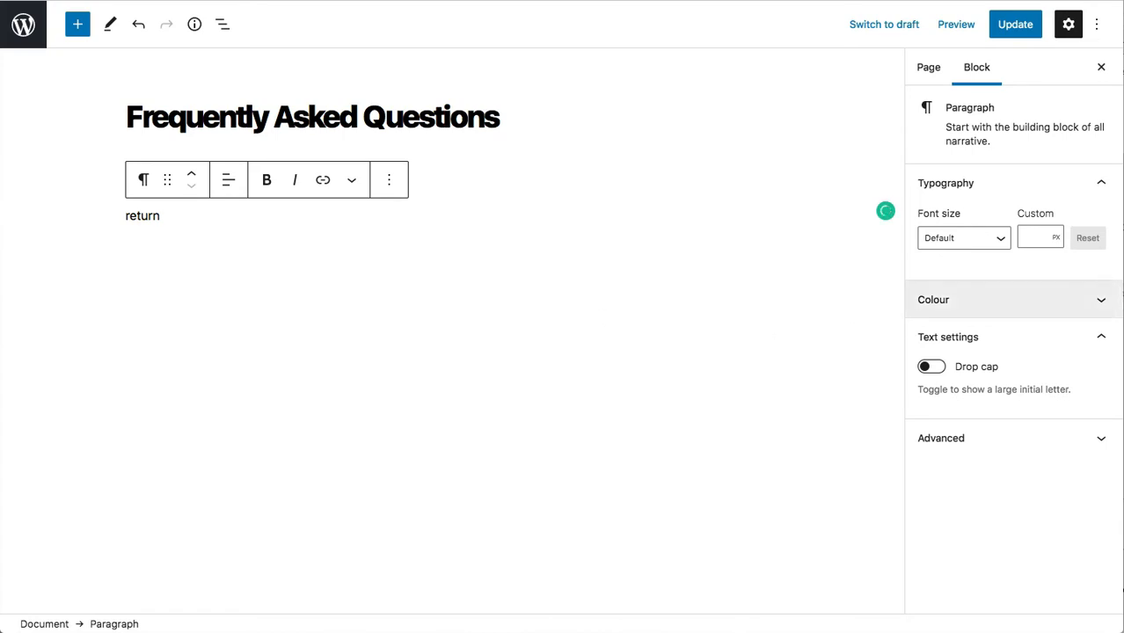
Switch to the FAQ text document and copy the "Why is my lesson not confirmed or ‘Pending’?" question with its answer.
key("super+Tab")
left_click(1115, 177)
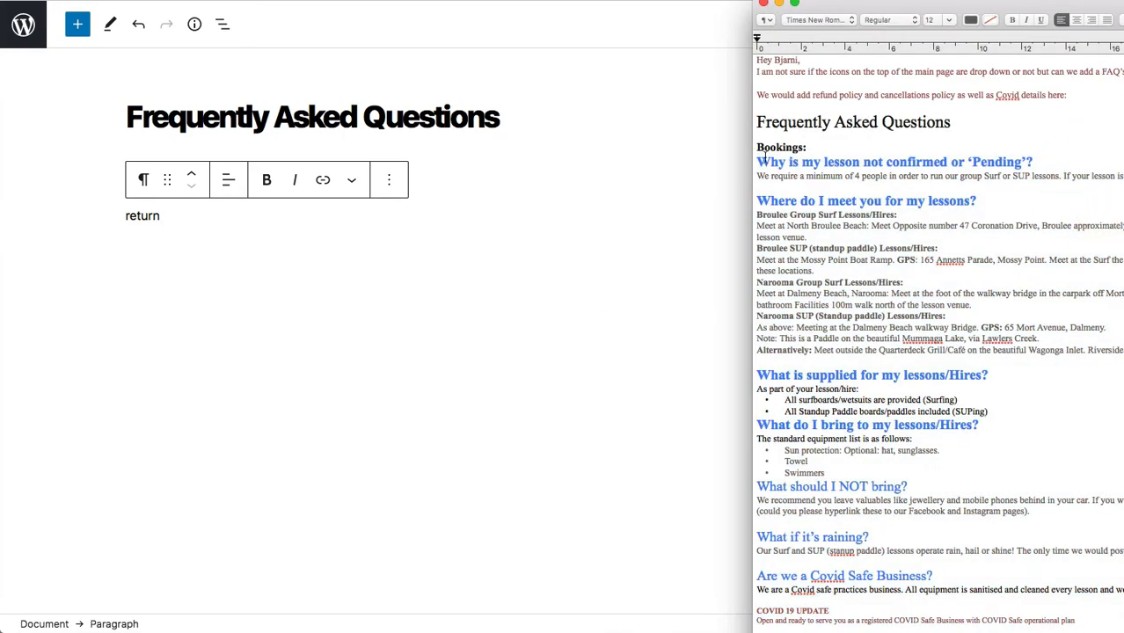
left_click_drag(759, 161, 1119, 177)
left_click(282, 244)
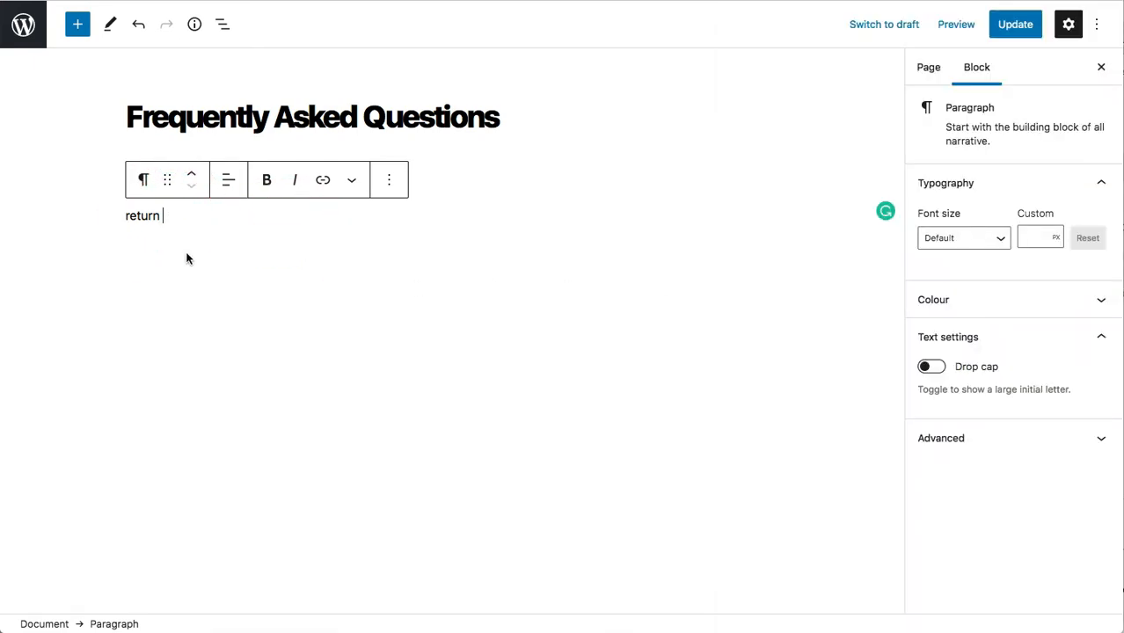
Paste the copied "Pending" question and its answer into a new paragraph below "return".
key("Return")
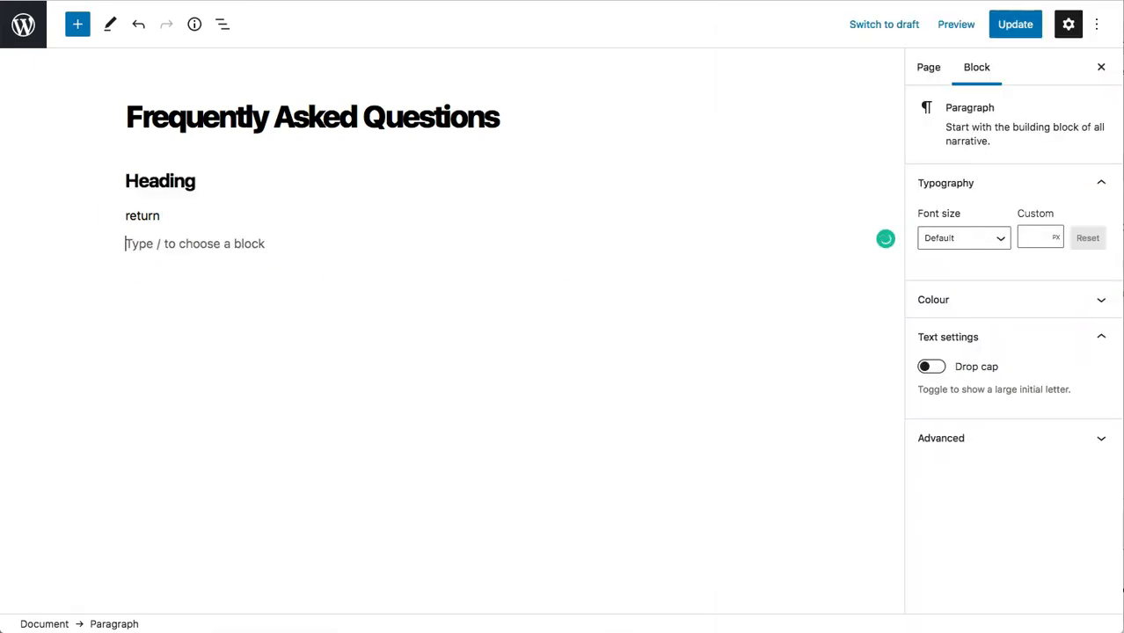
left_click(163, 246)
left_click(167, 244)
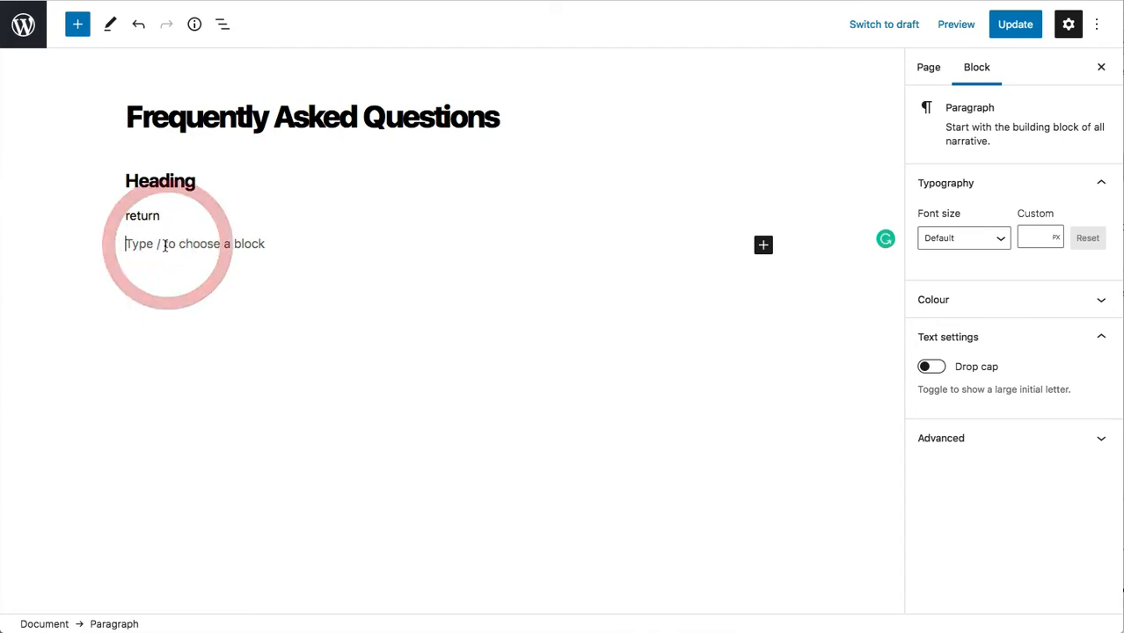
type("Why is my lesson not confirmed or ‘Pending’? We require a minimum of 4 people in order to run our group Surf or SUP lessons. If your lesson is not yet confirmed, it means we are waiting for more people to book. As soon as 4 people have joined a group, all guests will receive a confirmation email or text.")
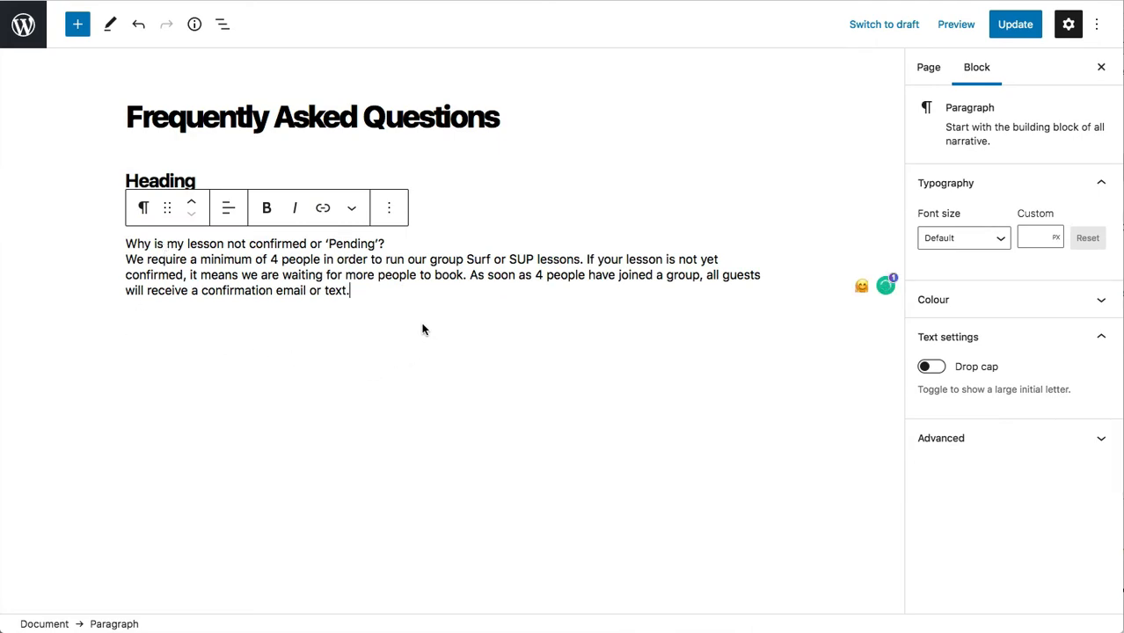
Update the page and examine the pasted question and answer on the published page.
left_click(1014, 26)
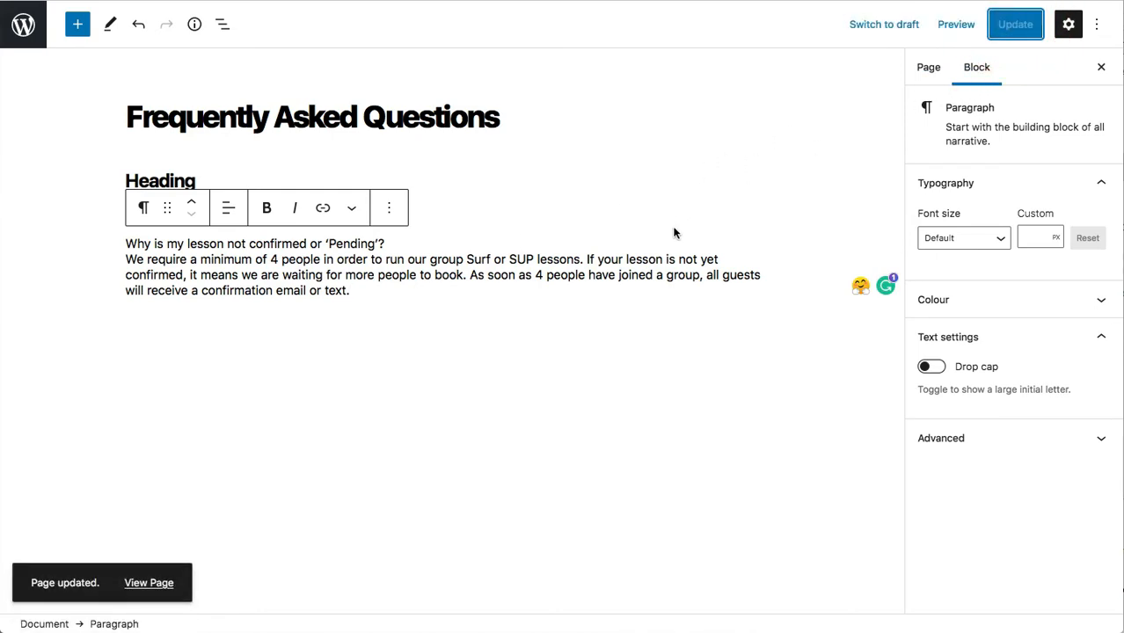
left_click(163, 583)
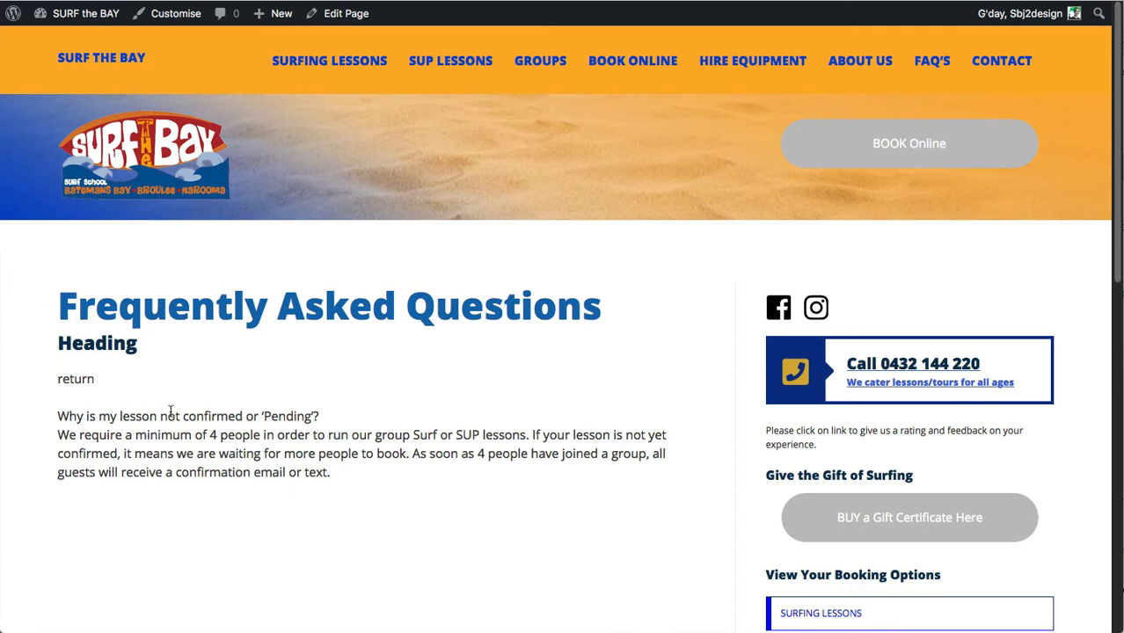
left_click_drag(54, 425, 148, 419)
left_click(111, 417)
triple_click(146, 441)
triple_click(177, 455)
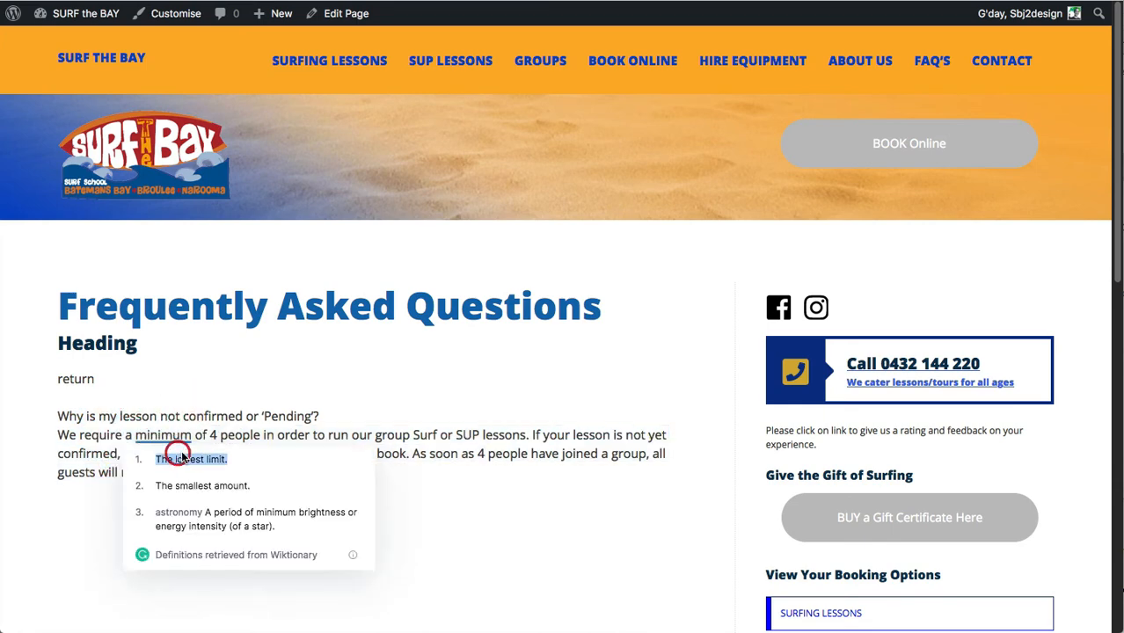
Reopen the page for editing and split the pasted question and its answer into two separate paragraph blocks.
left_click(341, 18)
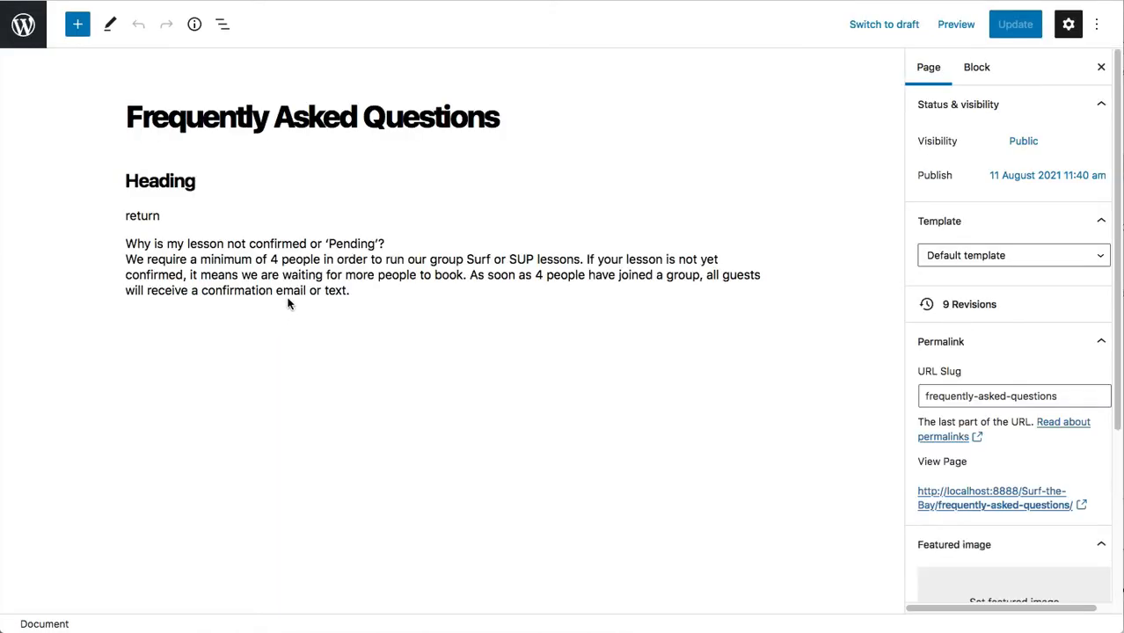
left_click(126, 260)
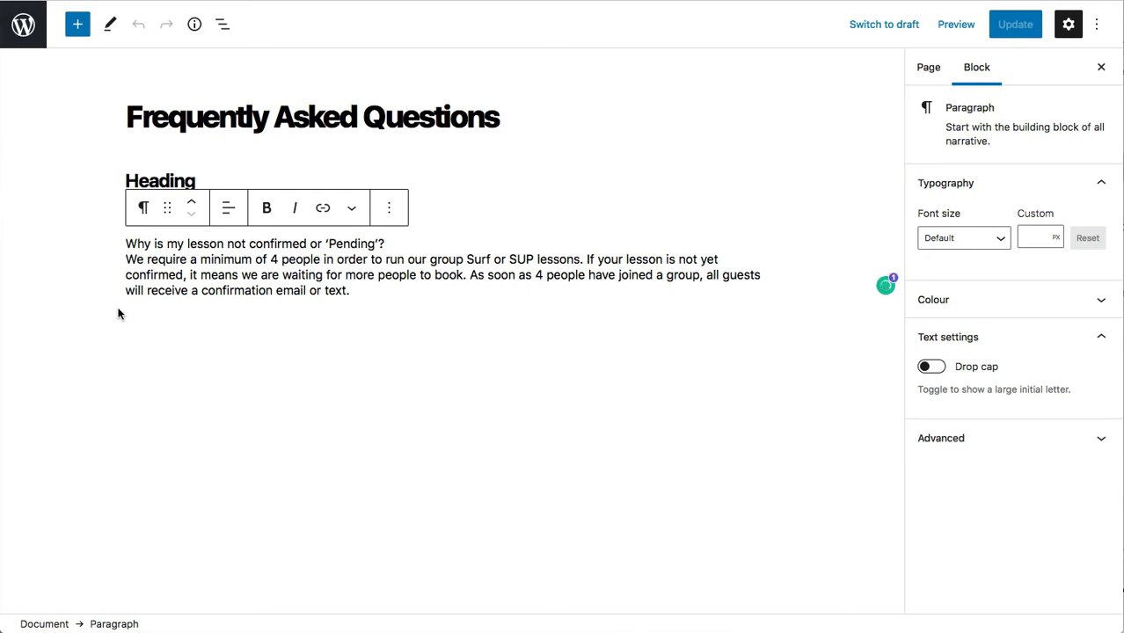
key("BackSpace")
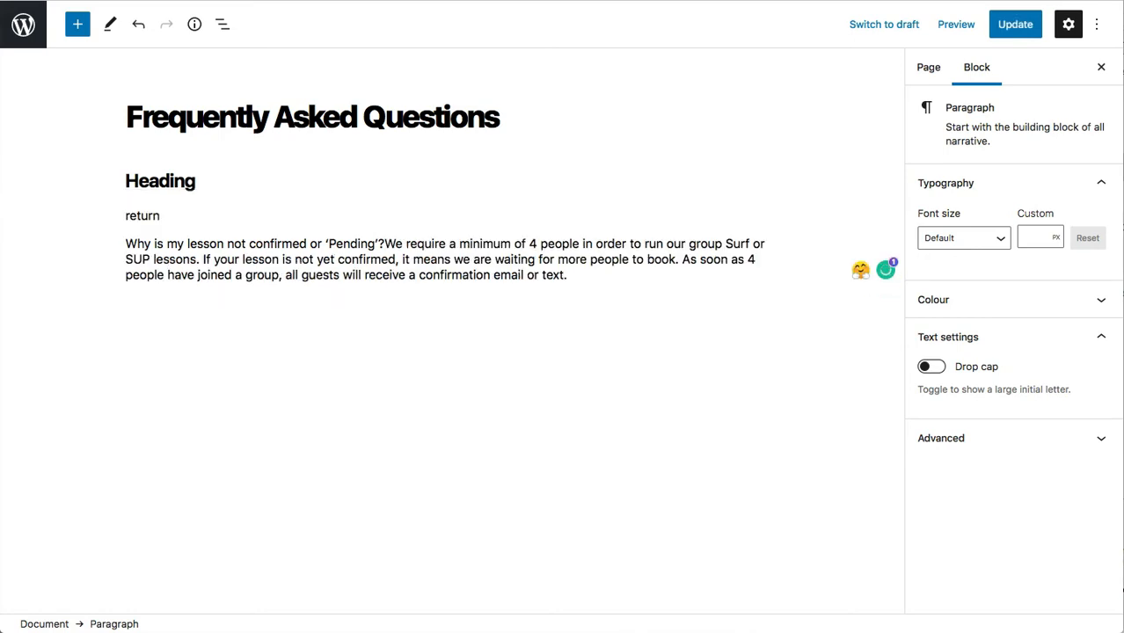
key("Return")
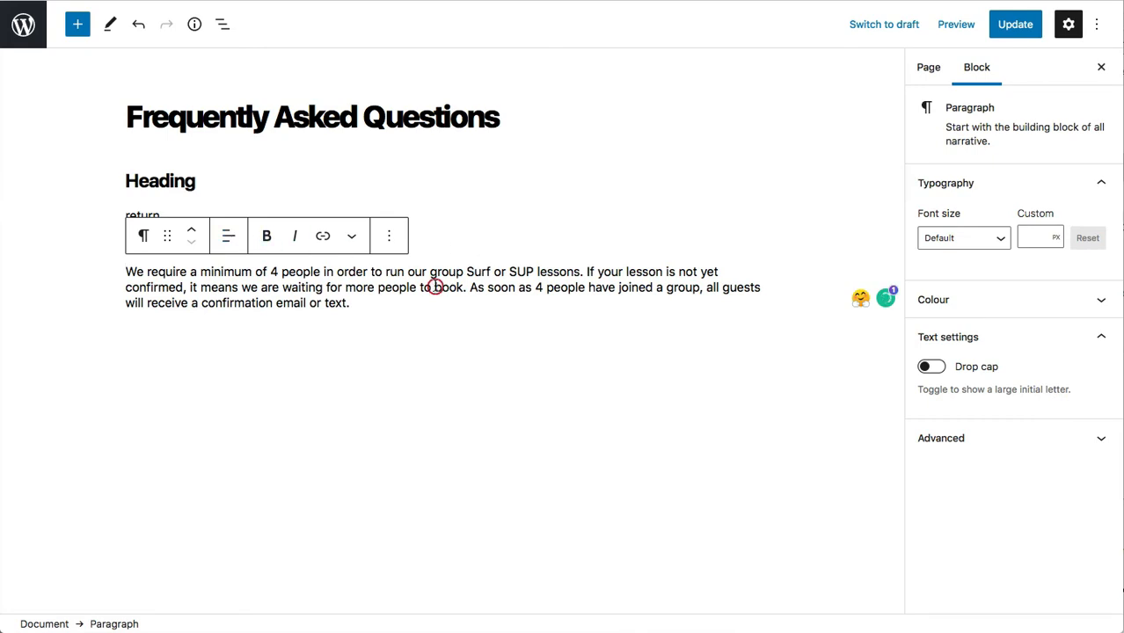
left_click(434, 286)
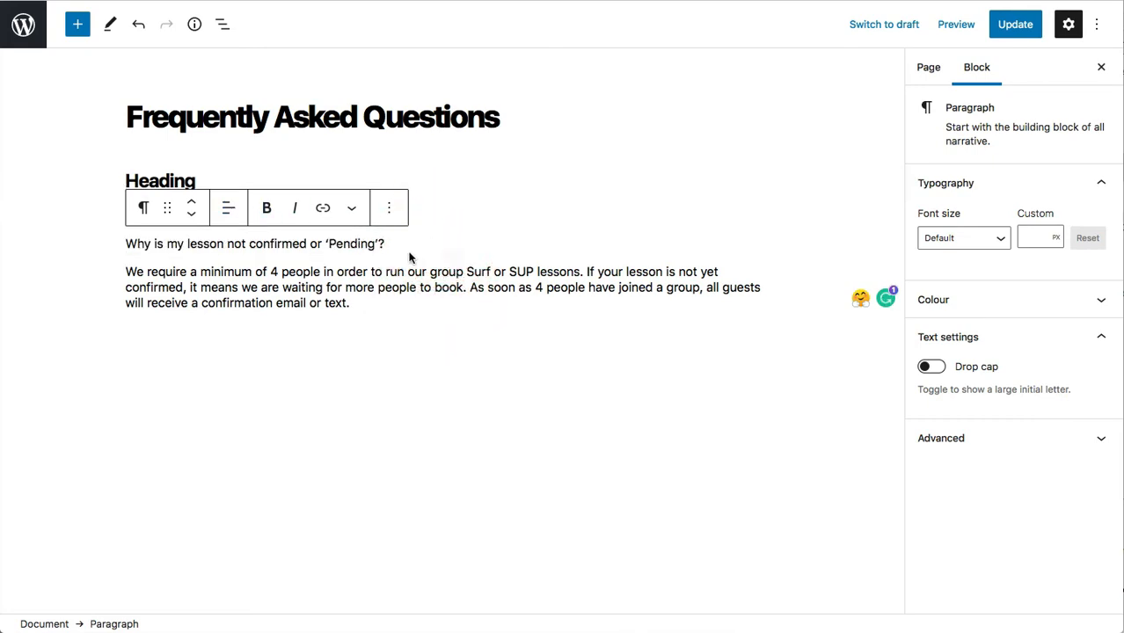
Convert the paragraph "Why is my lesson not confirmed or ‘Pending’?" into a heading block.
left_click(306, 244)
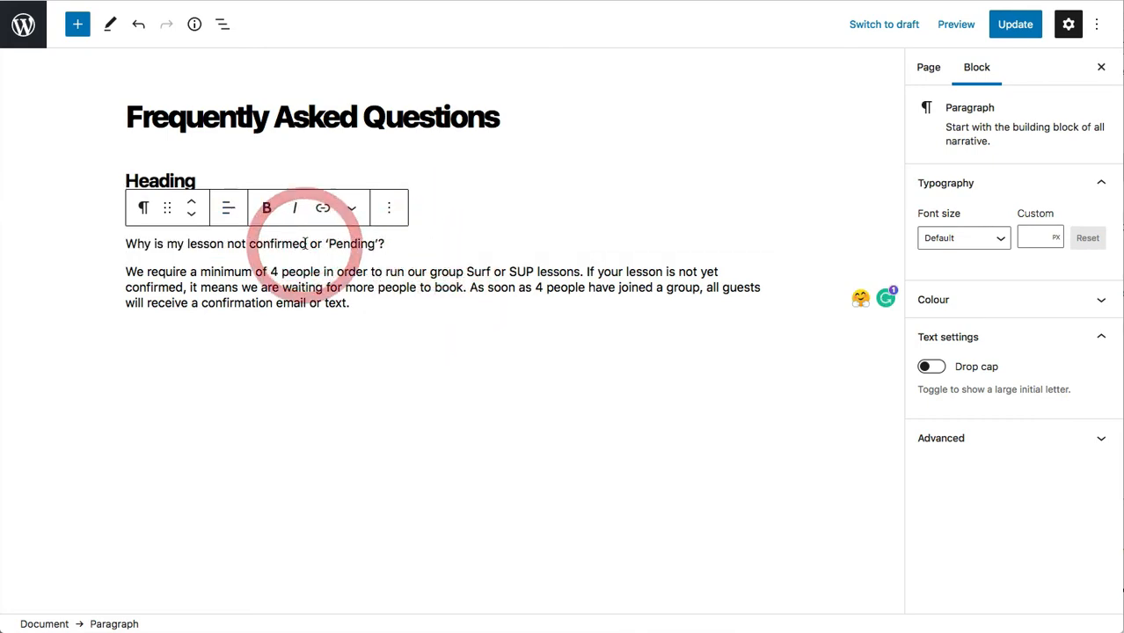
left_click(299, 244)
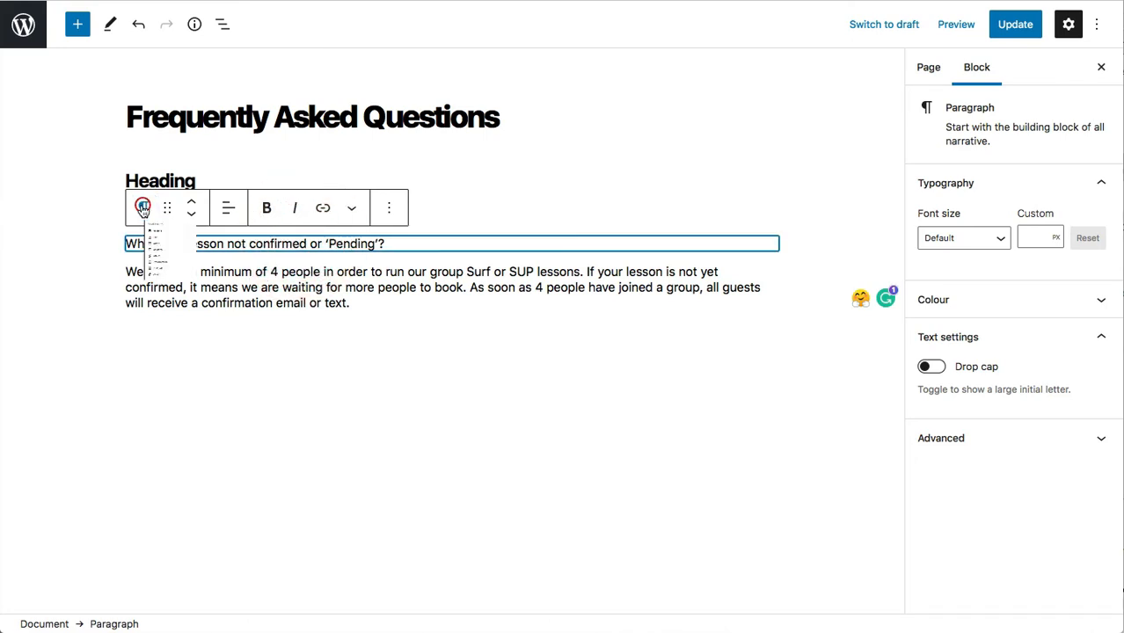
left_click(144, 208)
left_click(174, 293)
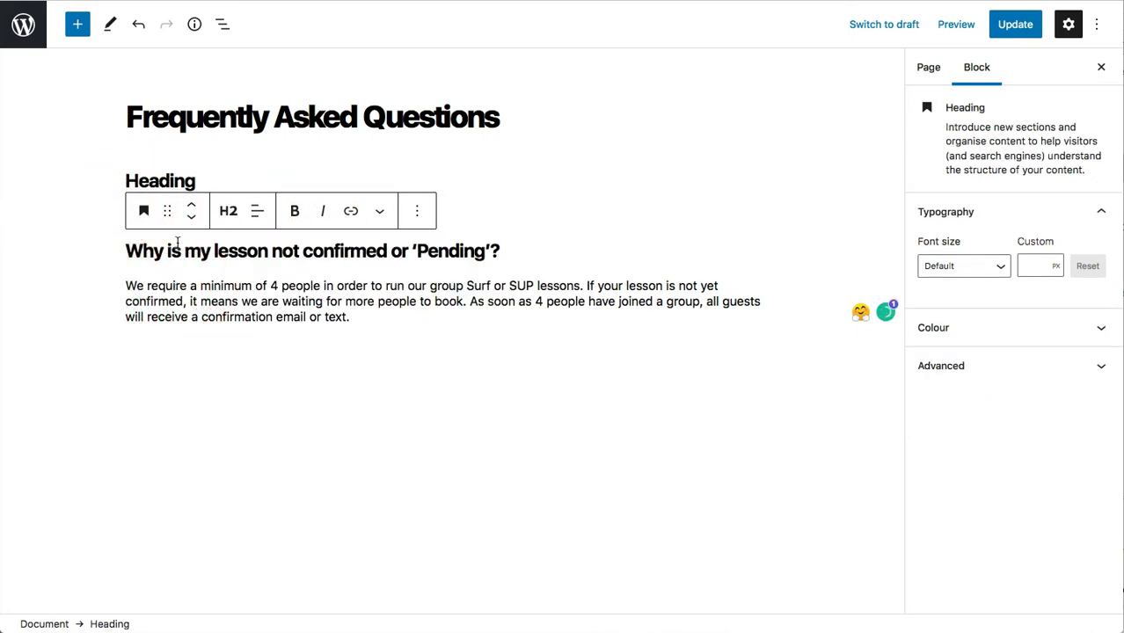
left_click(169, 292)
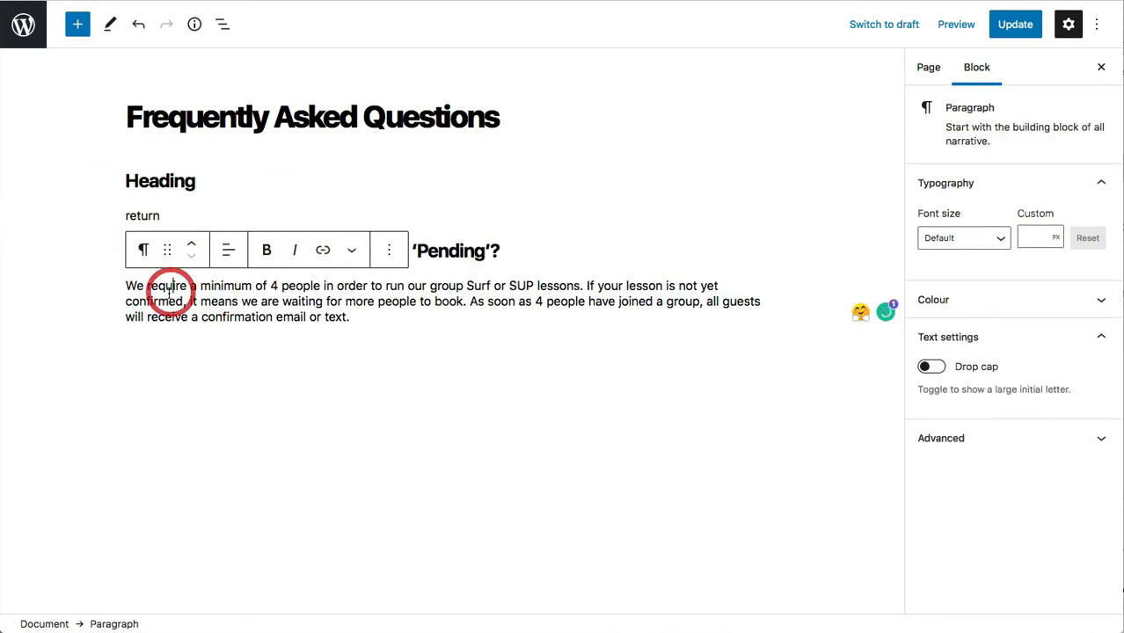
Delete the "return" paragraph and the placeholder "Heading" block above the question.
double_click(143, 215)
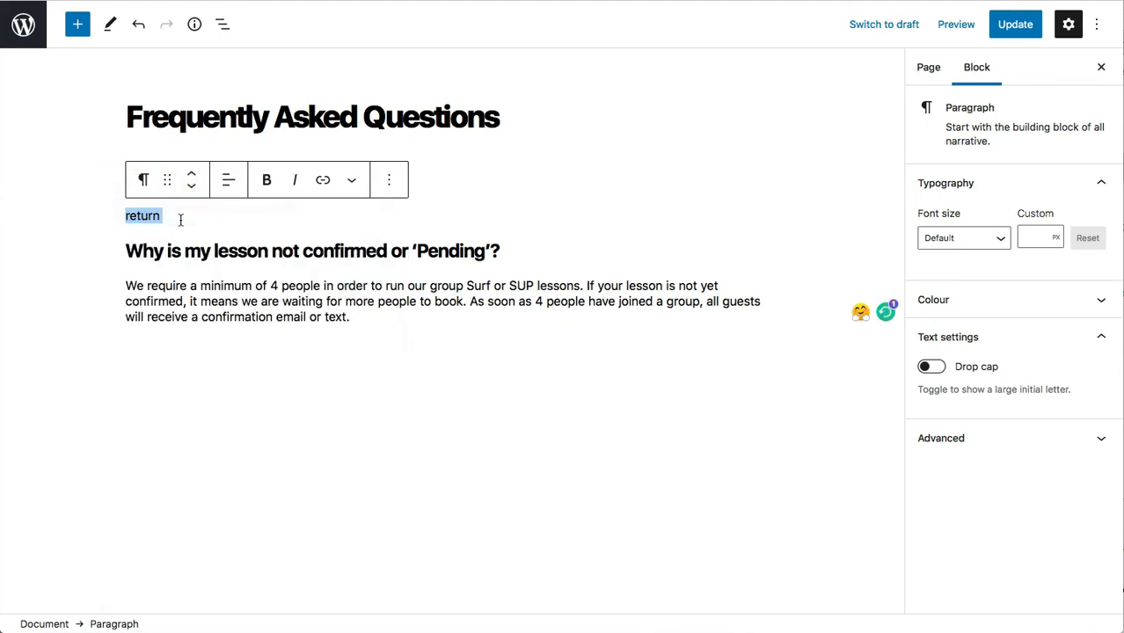
key("BackSpace")
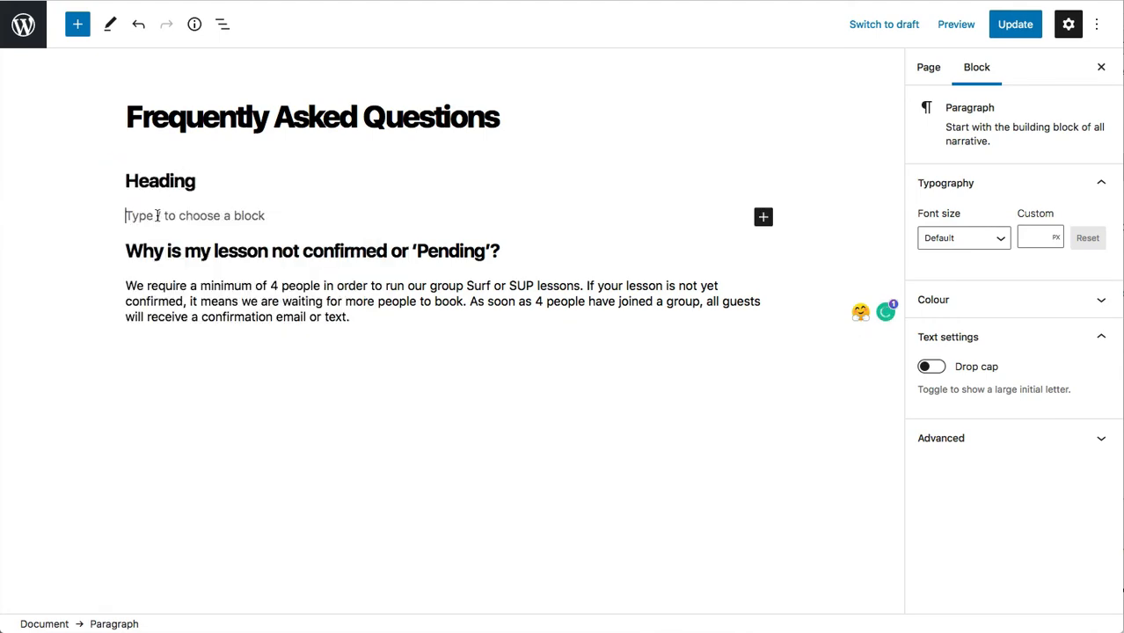
left_click_drag(155, 214, 153, 181)
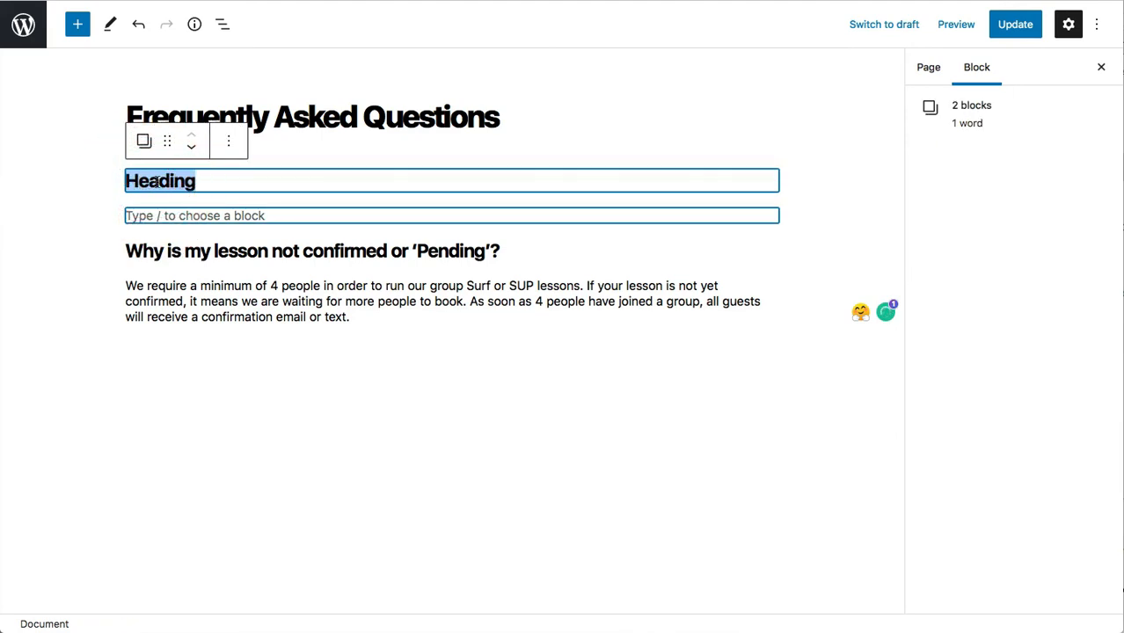
key("BackSpace")
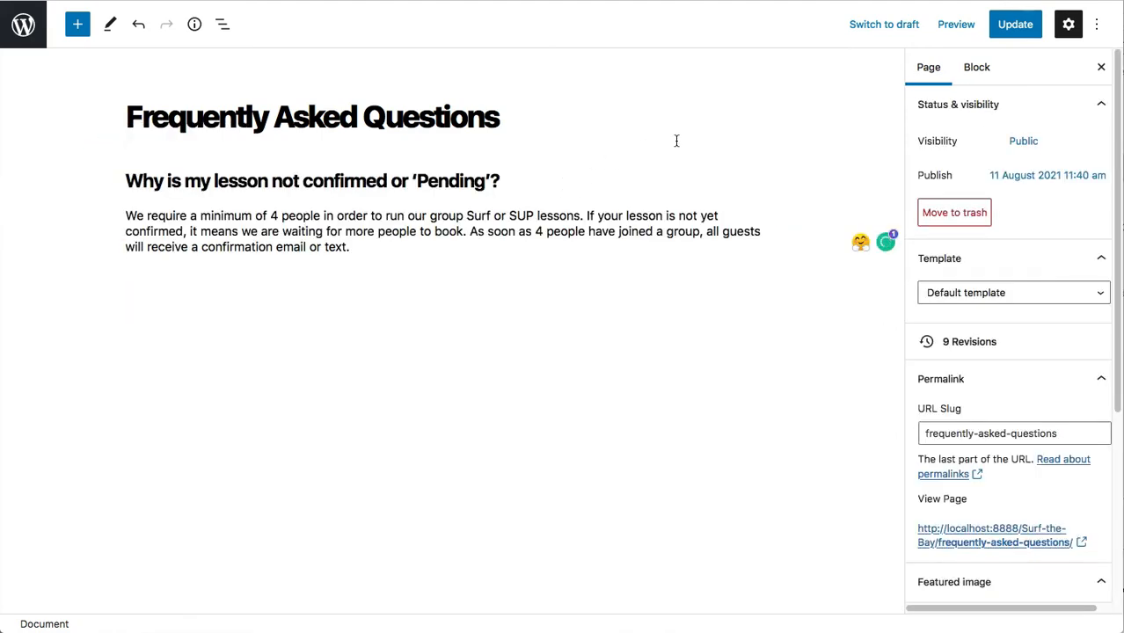
Update the page and review the question heading and answer on the published version, returning to the editor.
left_click(1015, 24)
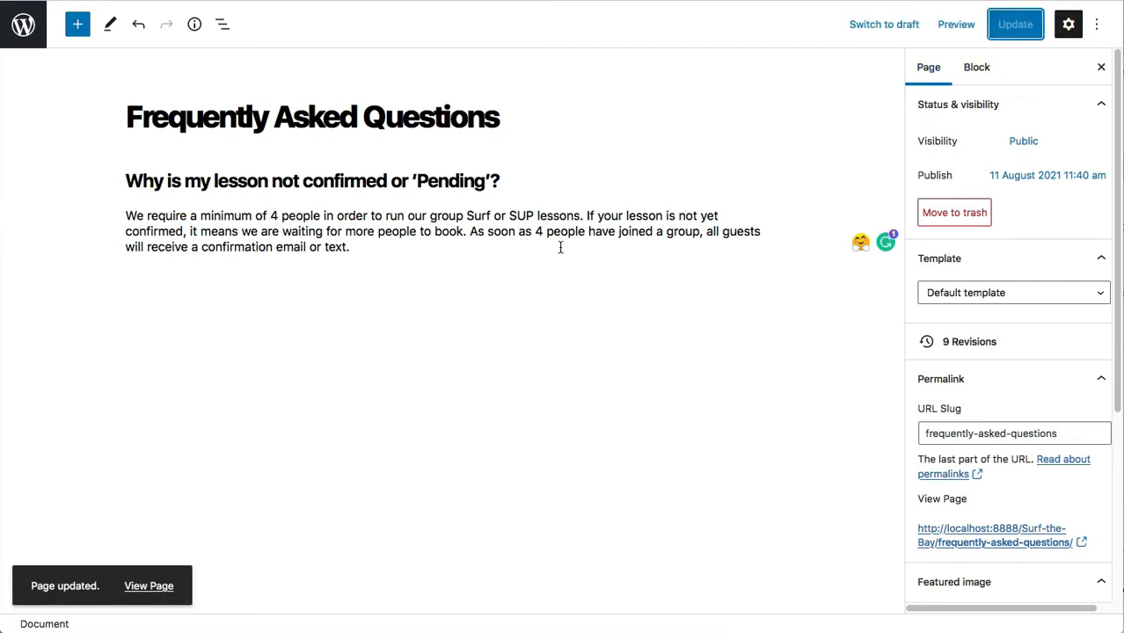
left_click(149, 585)
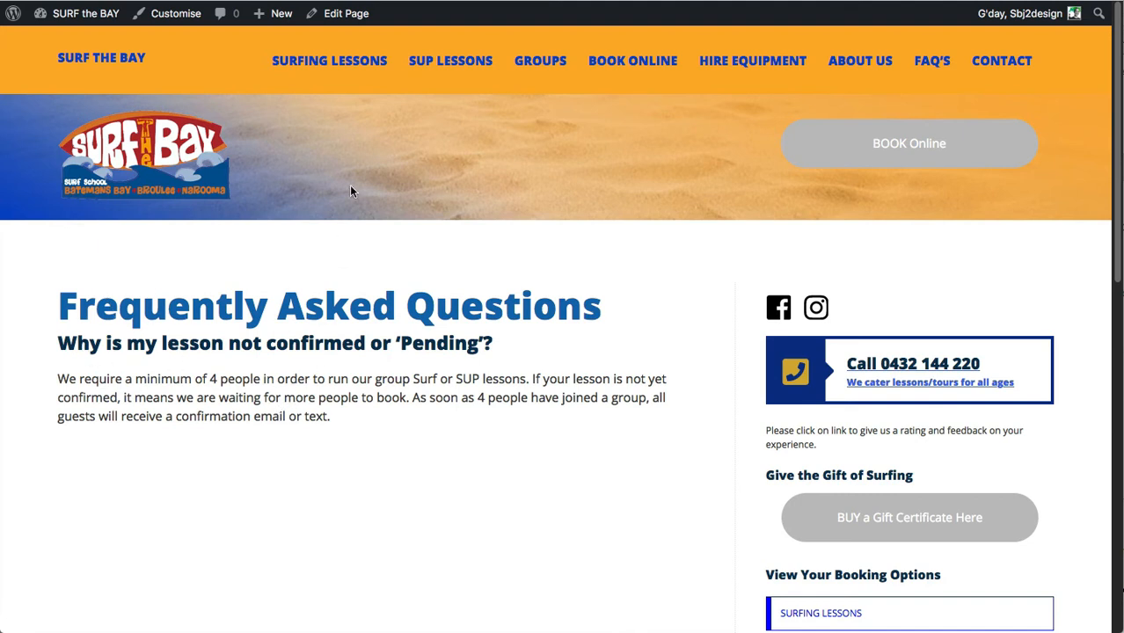
left_click(355, 17)
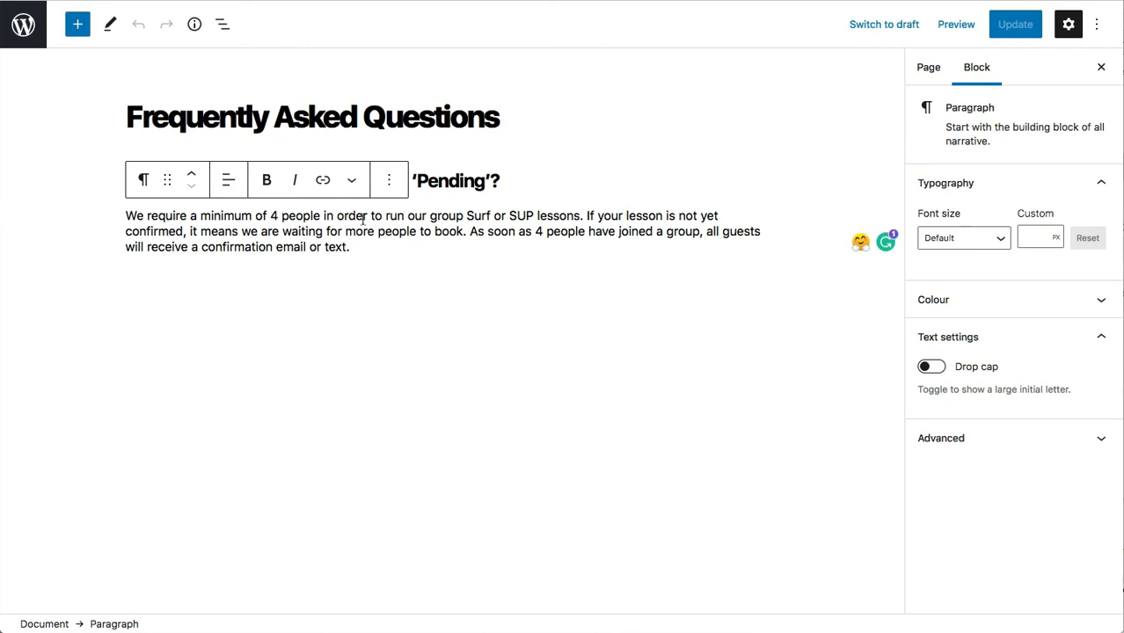
Insert a bulleted list below the answer paragraph with the items "hello" and "more".
left_click(78, 26)
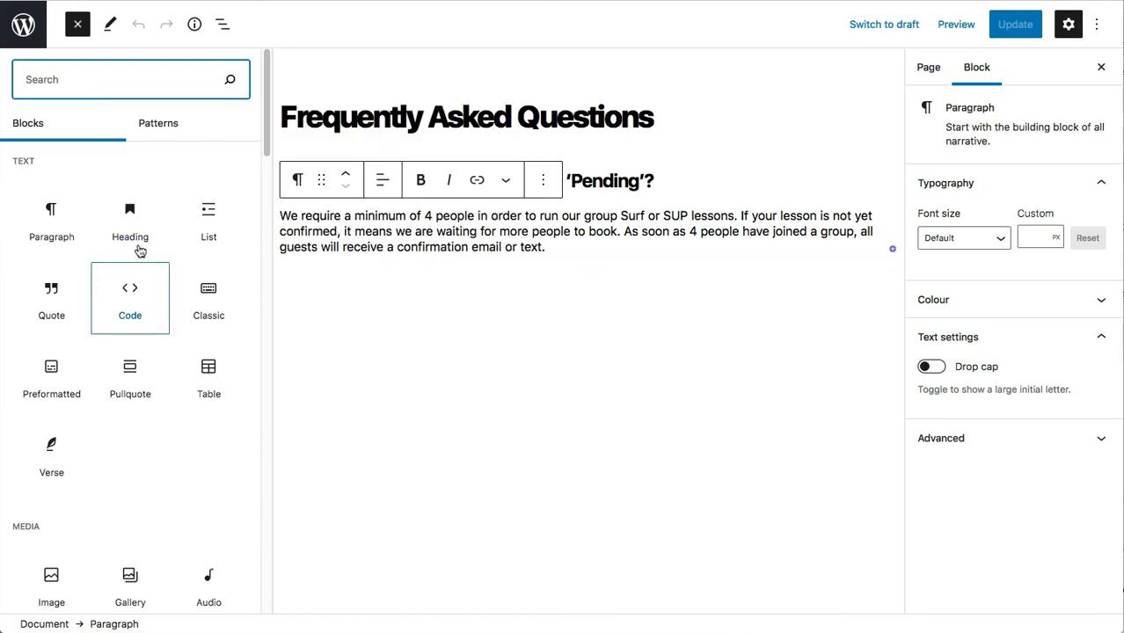
left_click(211, 222)
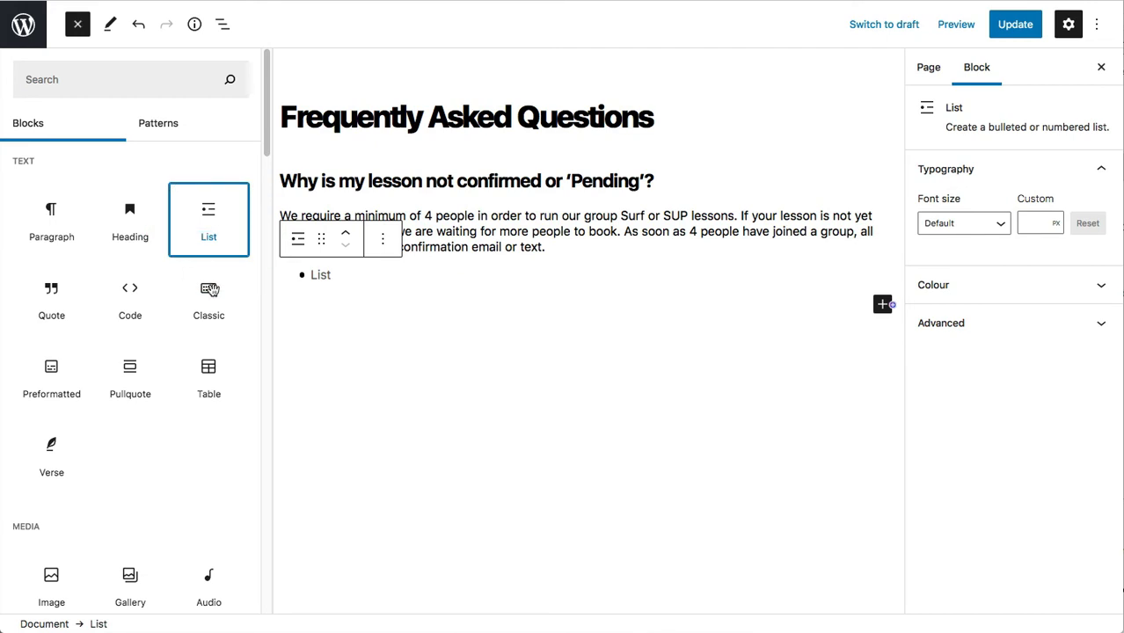
left_click(332, 286)
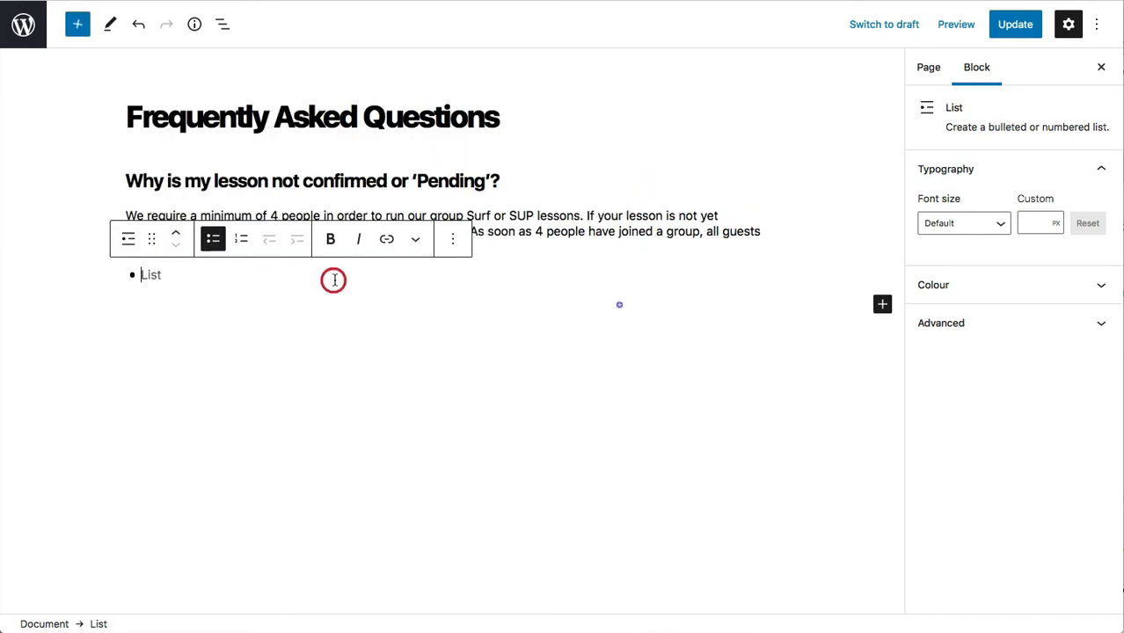
left_click(184, 274)
type("hello")
key("Return")
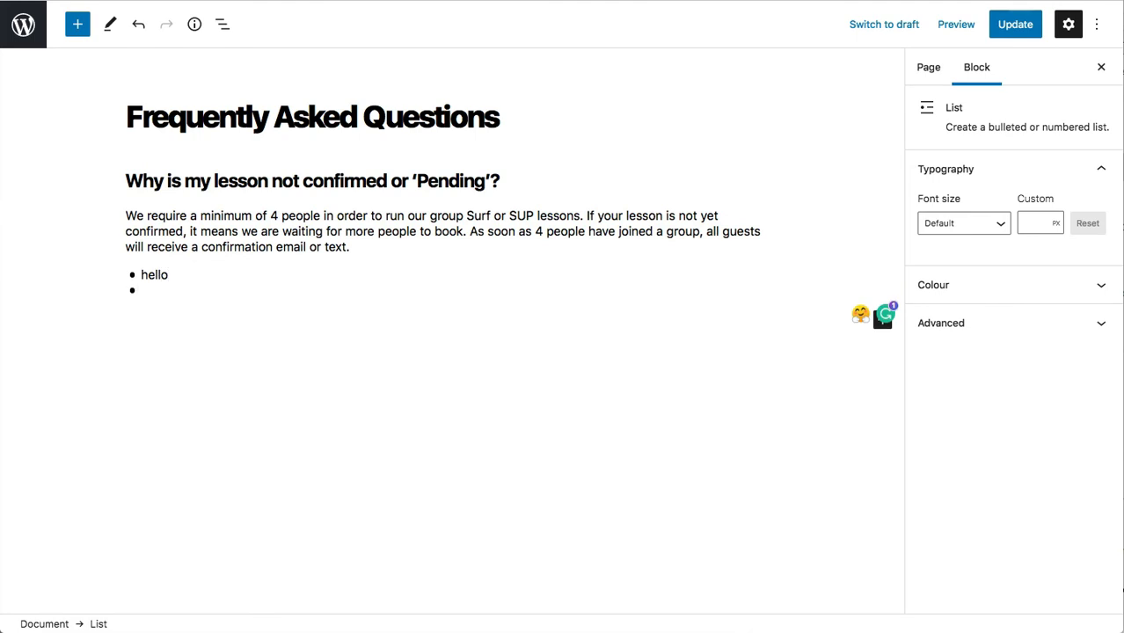
type("more")
Find the Heading block by searching for "heading" and add one below the list with the text "Hello".
left_click(273, 344)
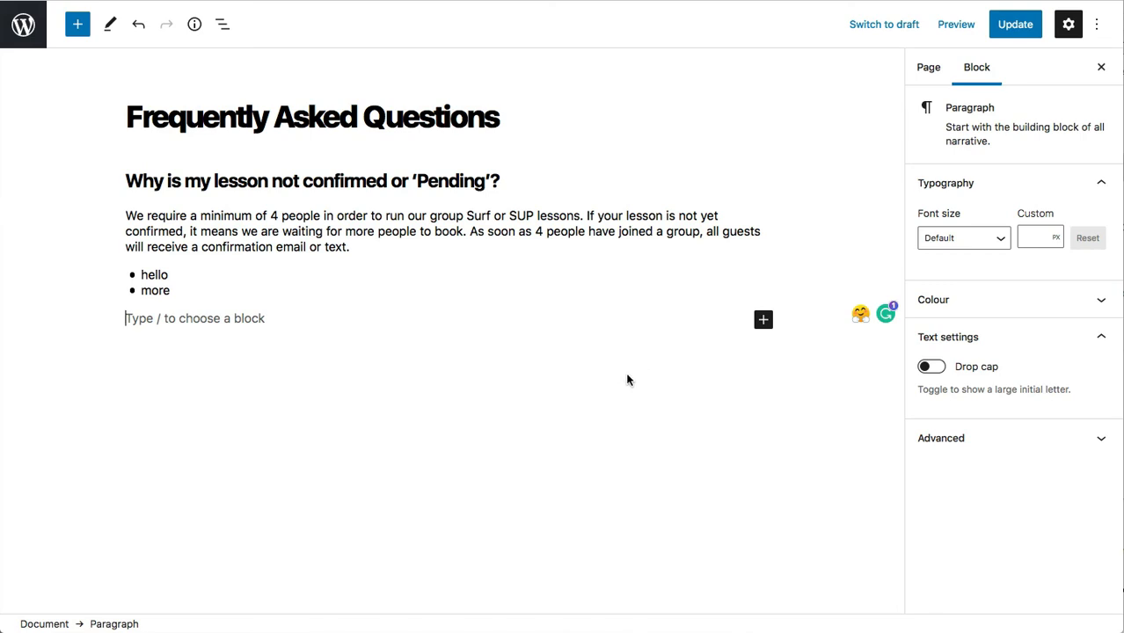
left_click(763, 323)
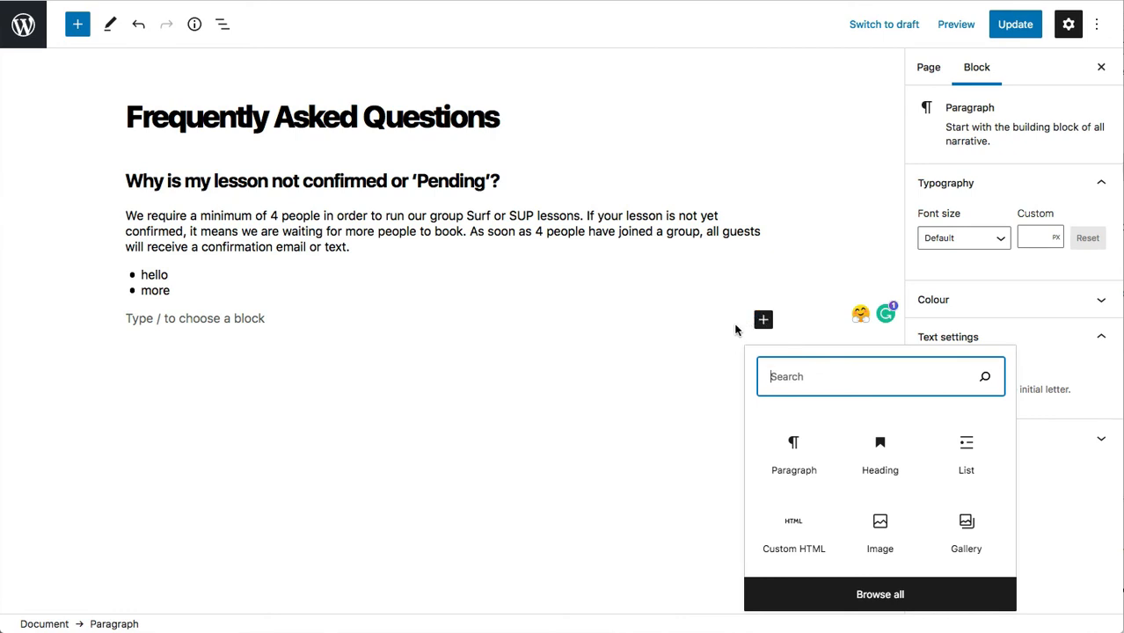
left_click(808, 383)
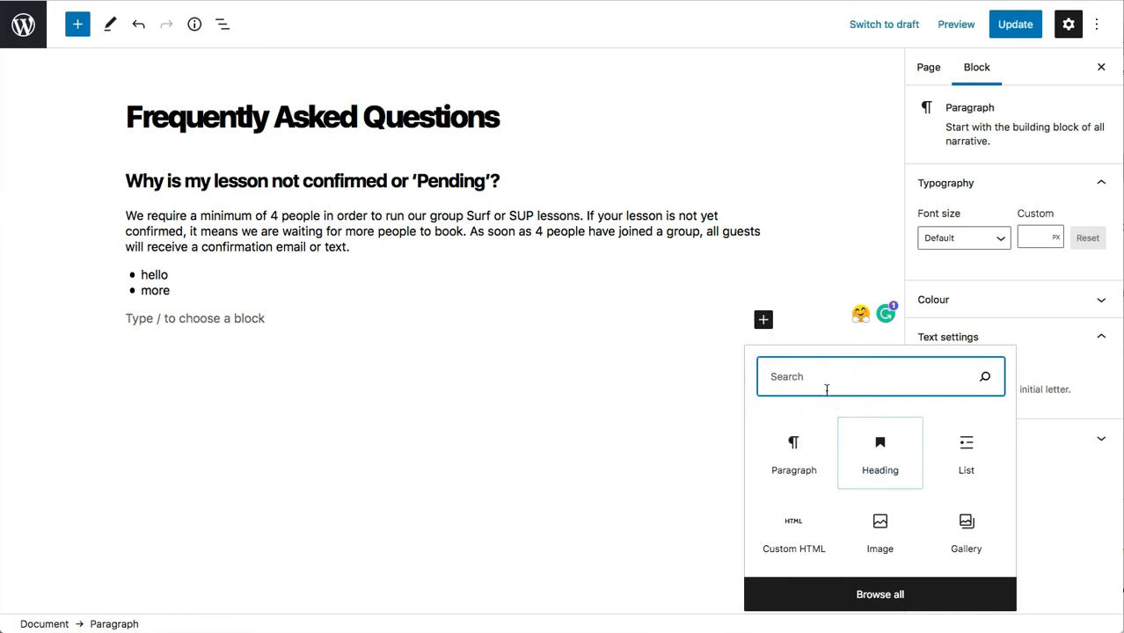
left_click(818, 381)
type("heading")
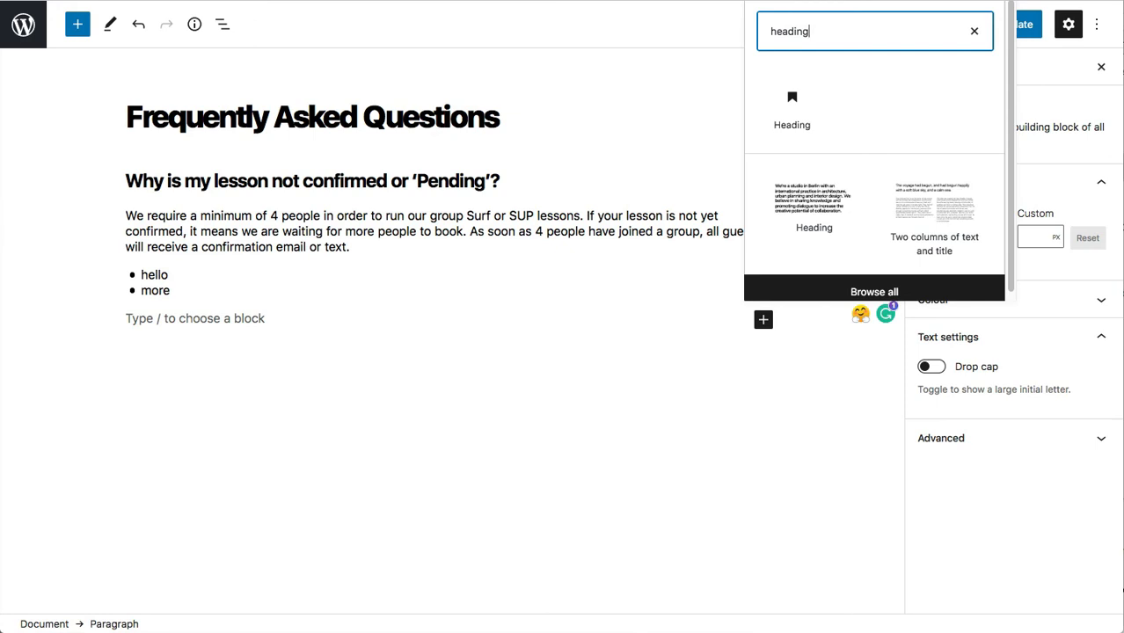
left_click(791, 114)
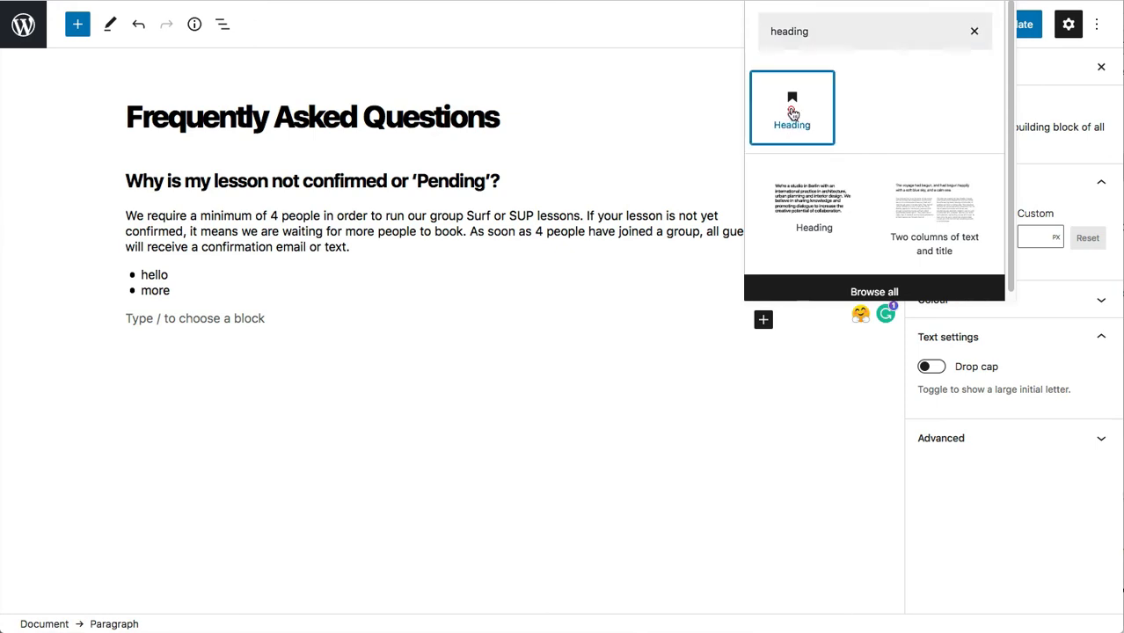
left_click(207, 320)
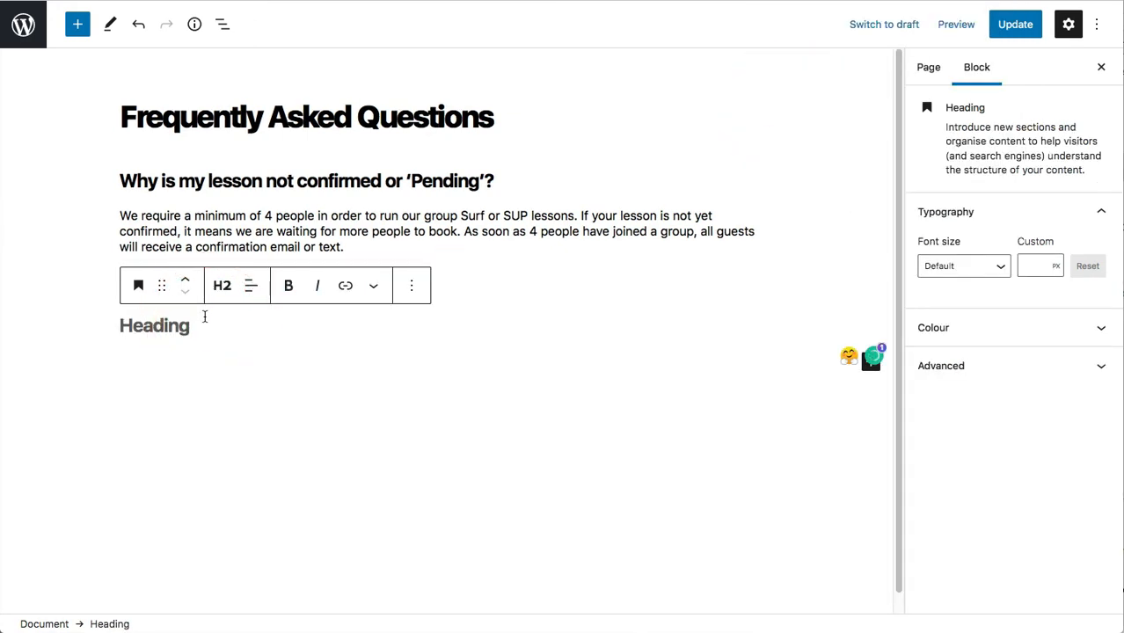
type("Hello")
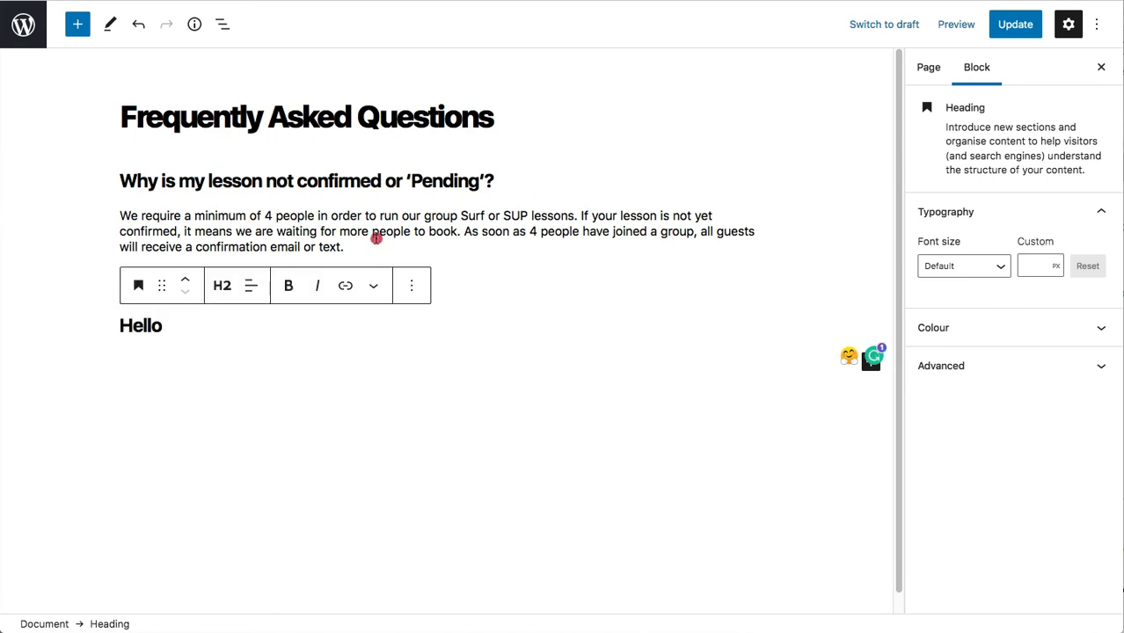
Make the word "people" before "to book" bold and italicise "We require a minimum of" in the answer paragraph.
left_click_drag(377, 238, 371, 248)
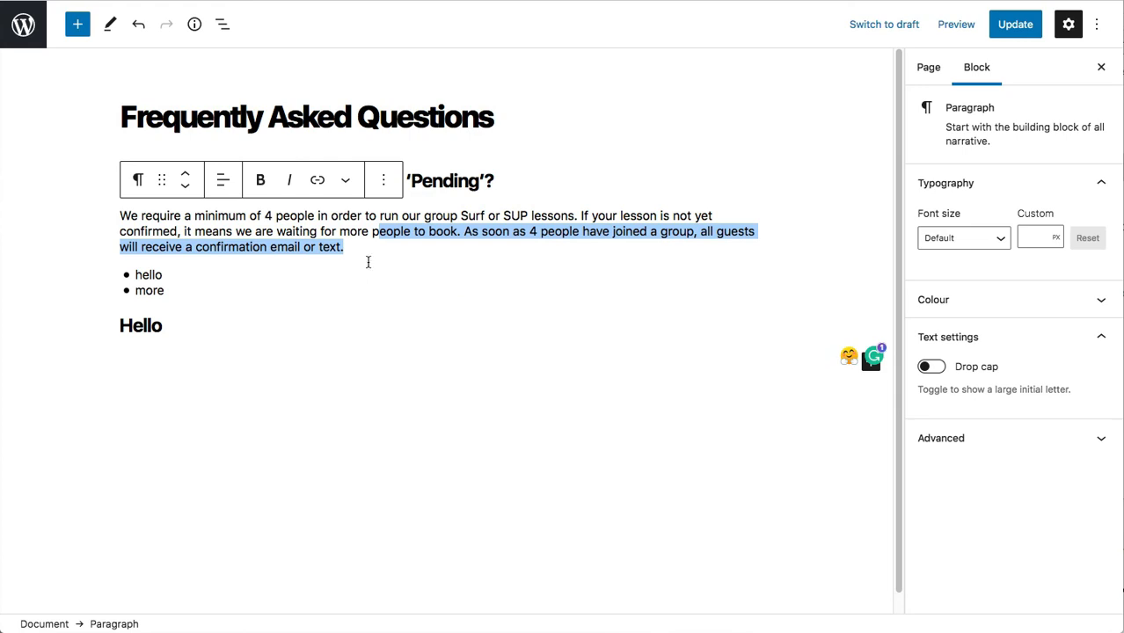
left_click(407, 235)
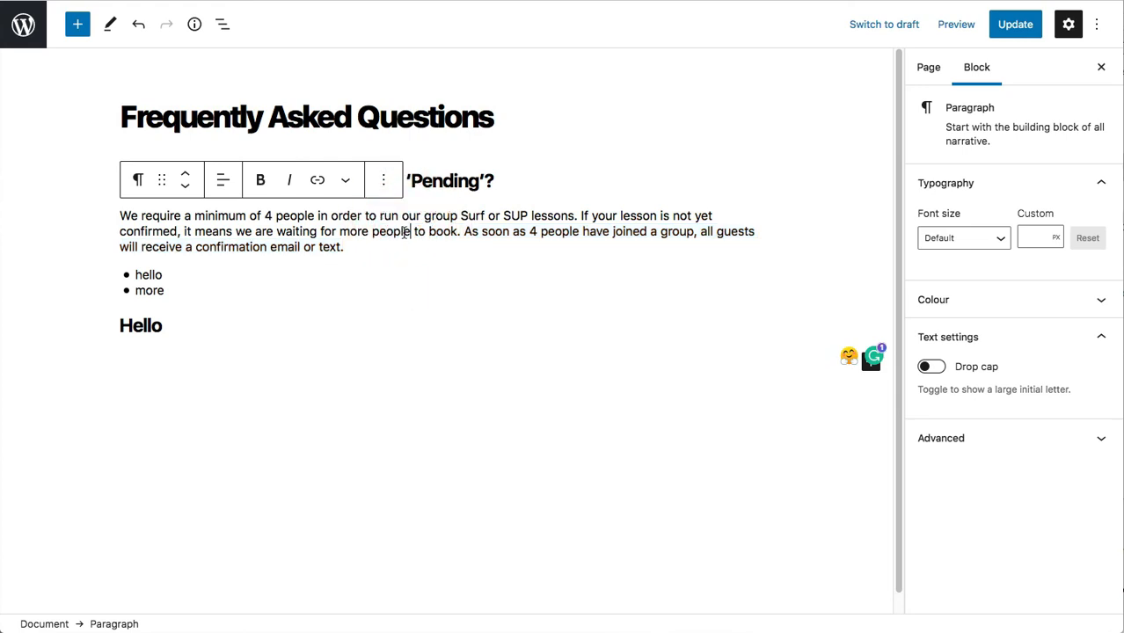
double_click(388, 233)
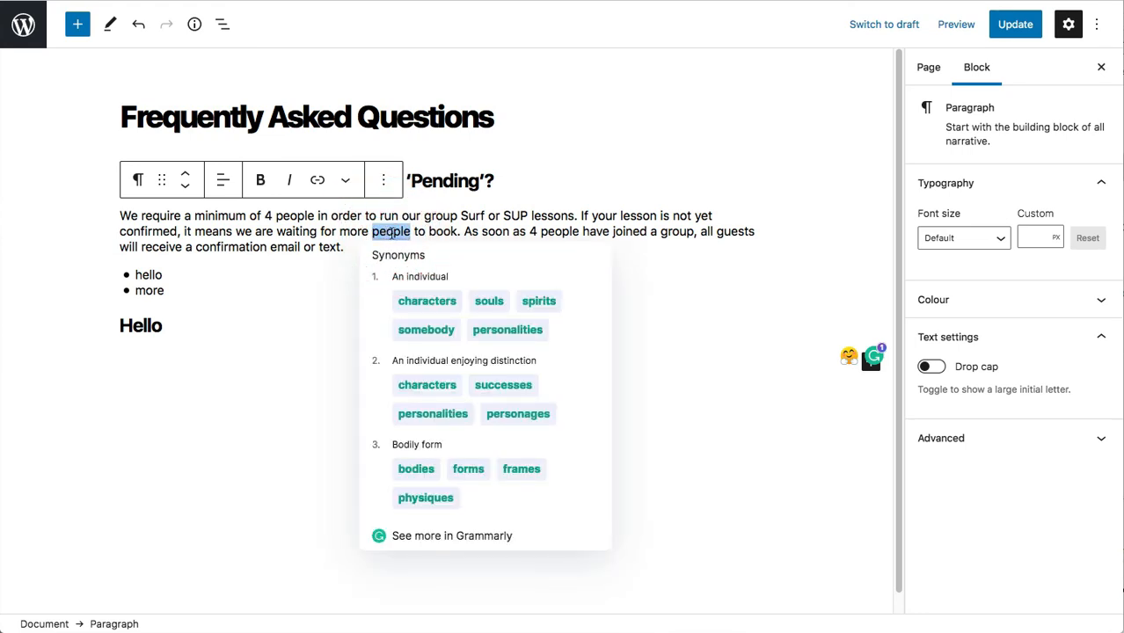
left_click(260, 180)
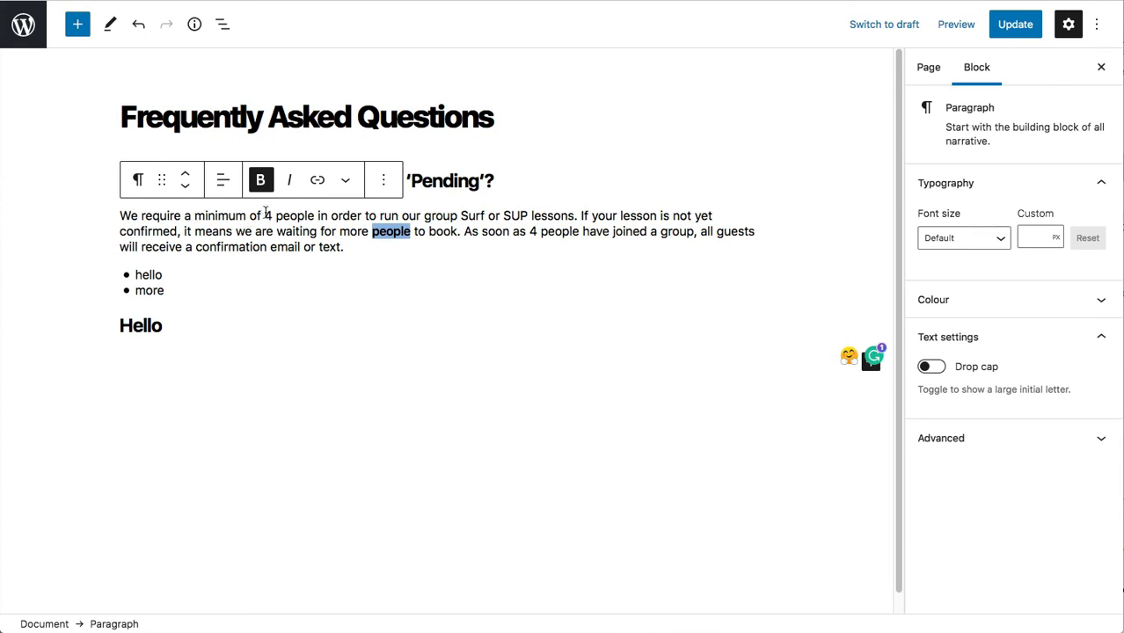
left_click_drag(266, 214, 120, 218)
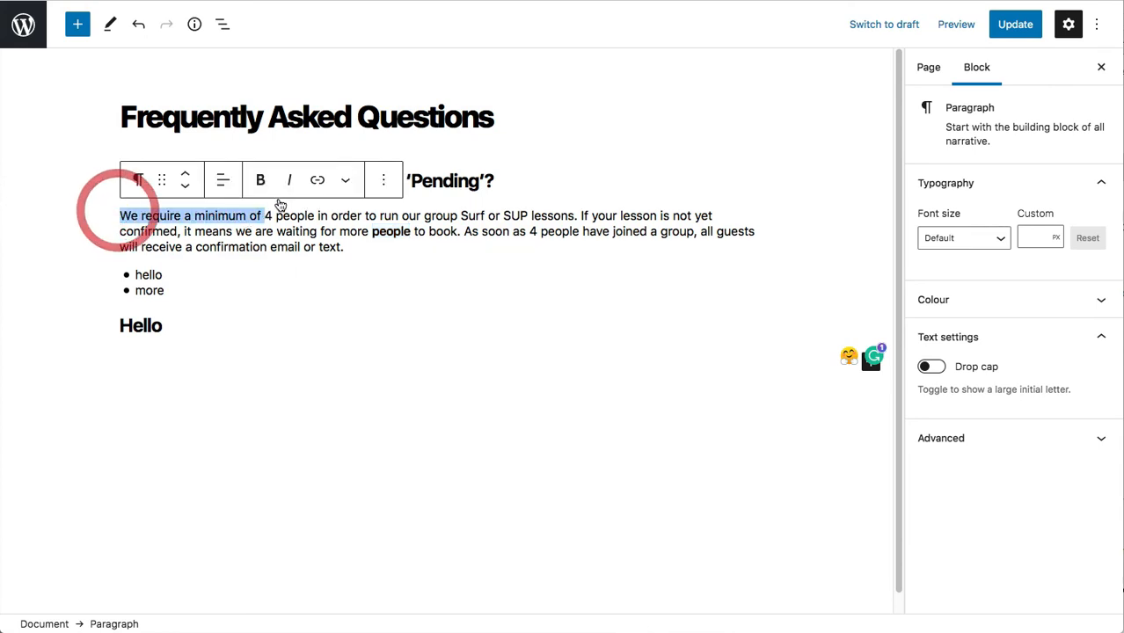
left_click(289, 180)
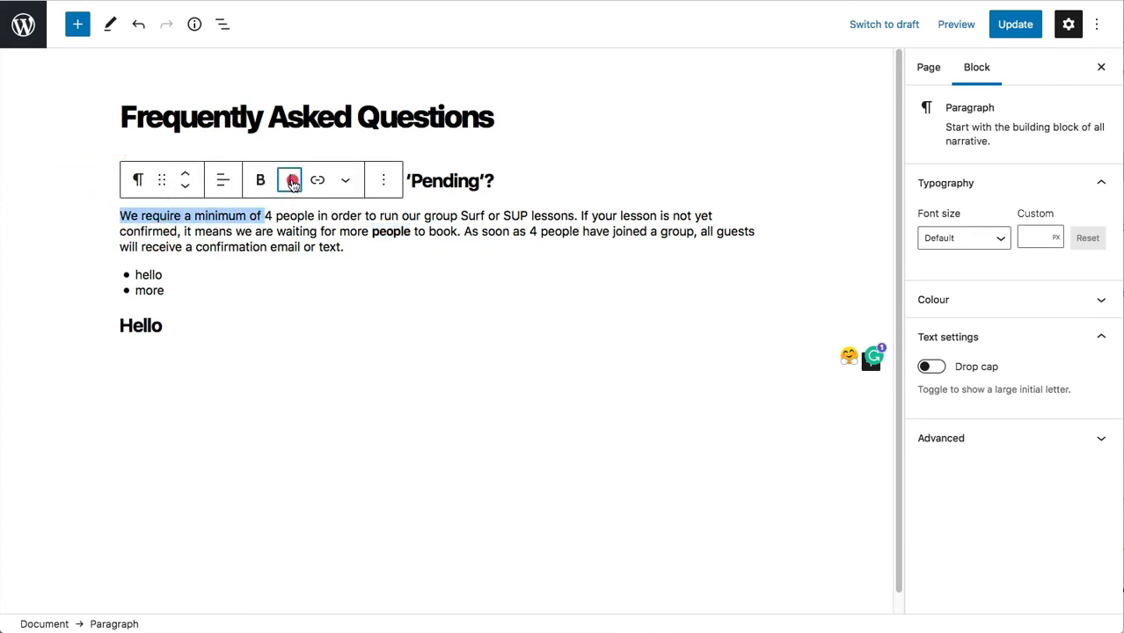
Remove the bold from "people" and the italics from "We require a minimum of" in the answer paragraph.
double_click(394, 231)
left_click(258, 183)
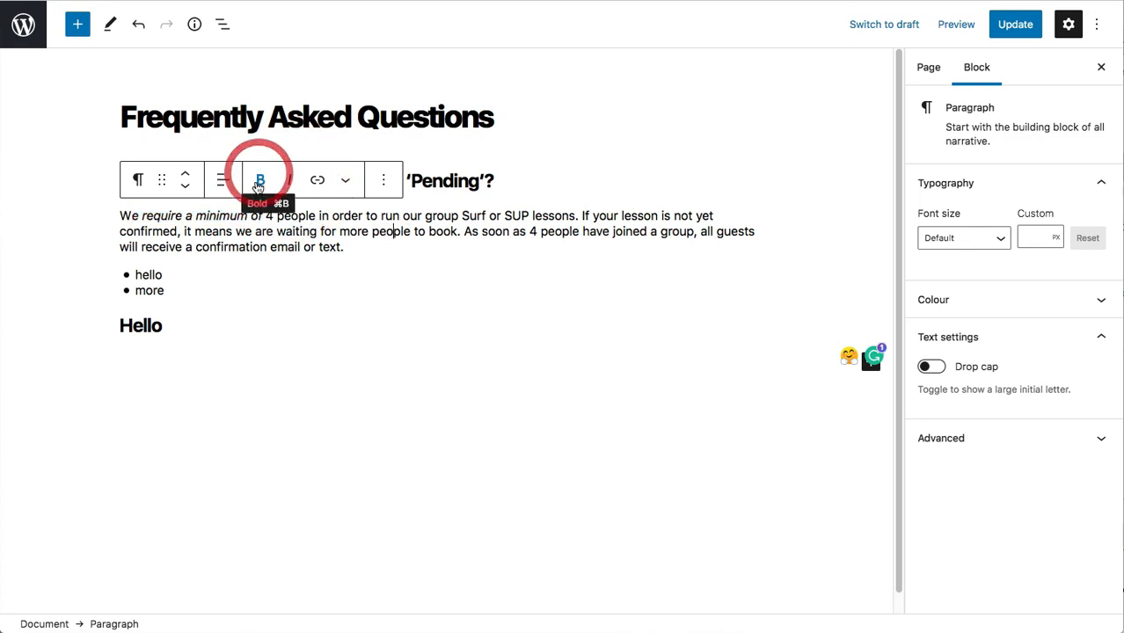
left_click_drag(263, 215, 110, 208)
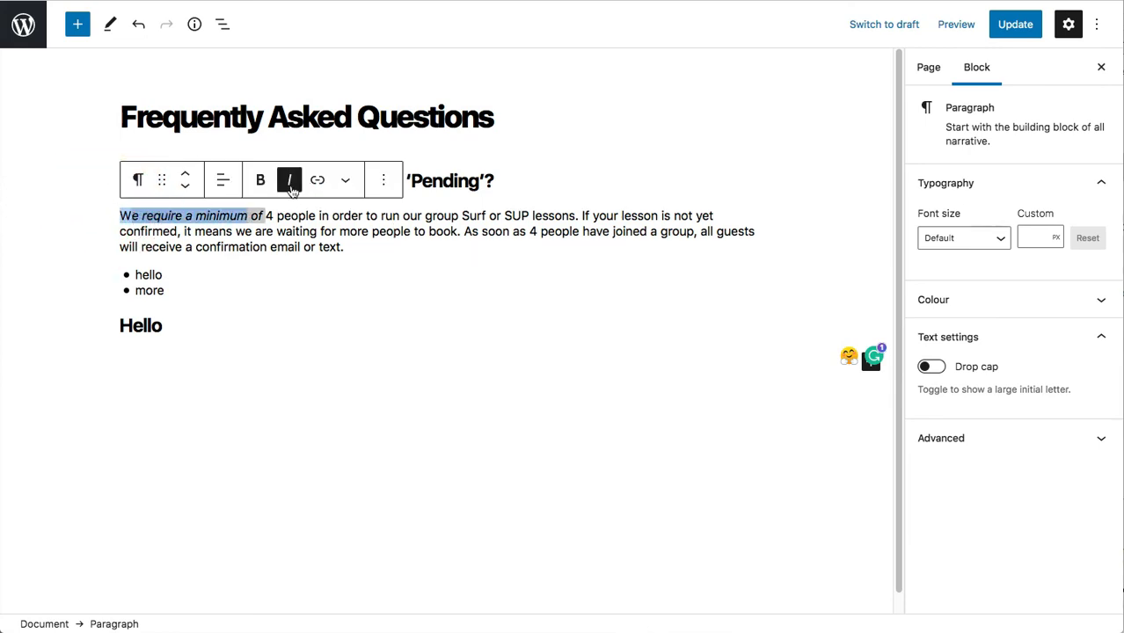
left_click_drag(263, 216, 112, 216)
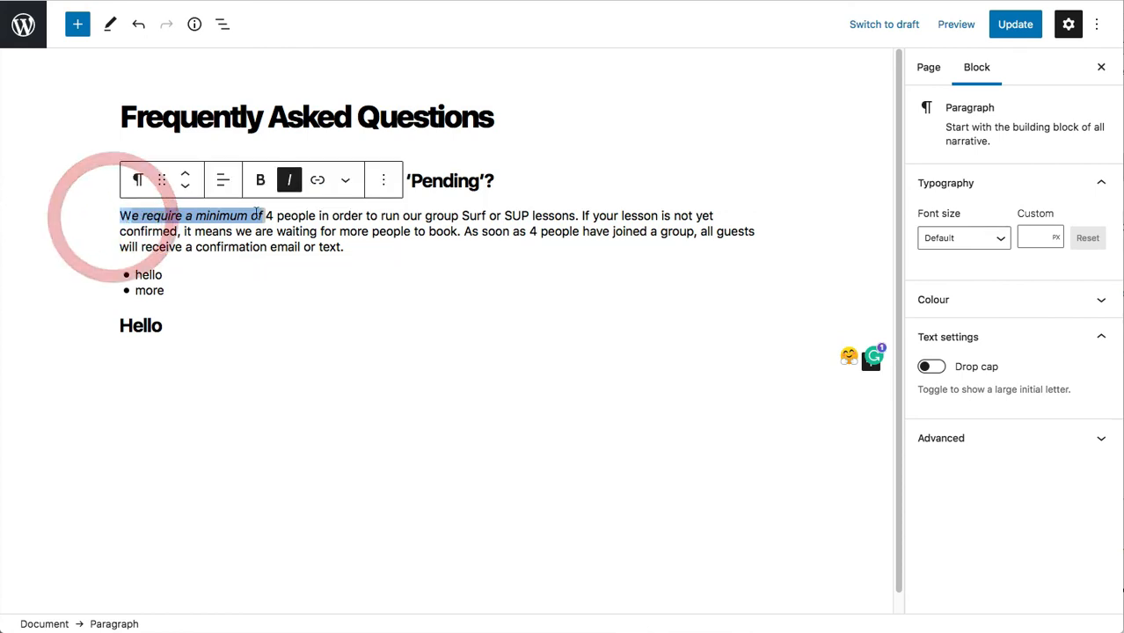
left_click(290, 181)
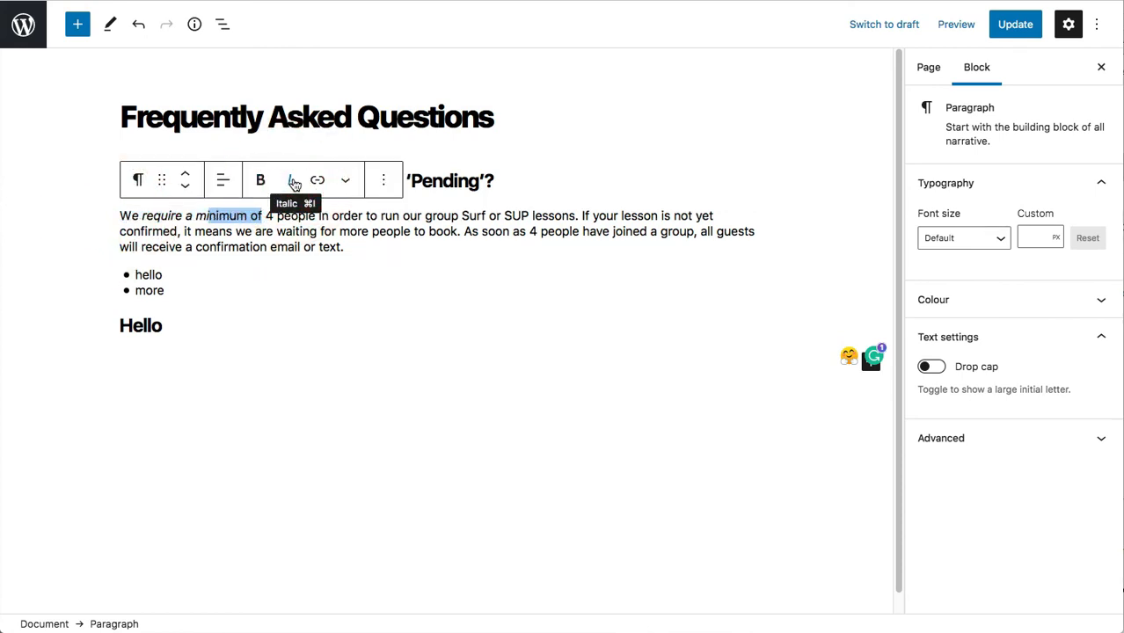
left_click(292, 181)
left_click(293, 181)
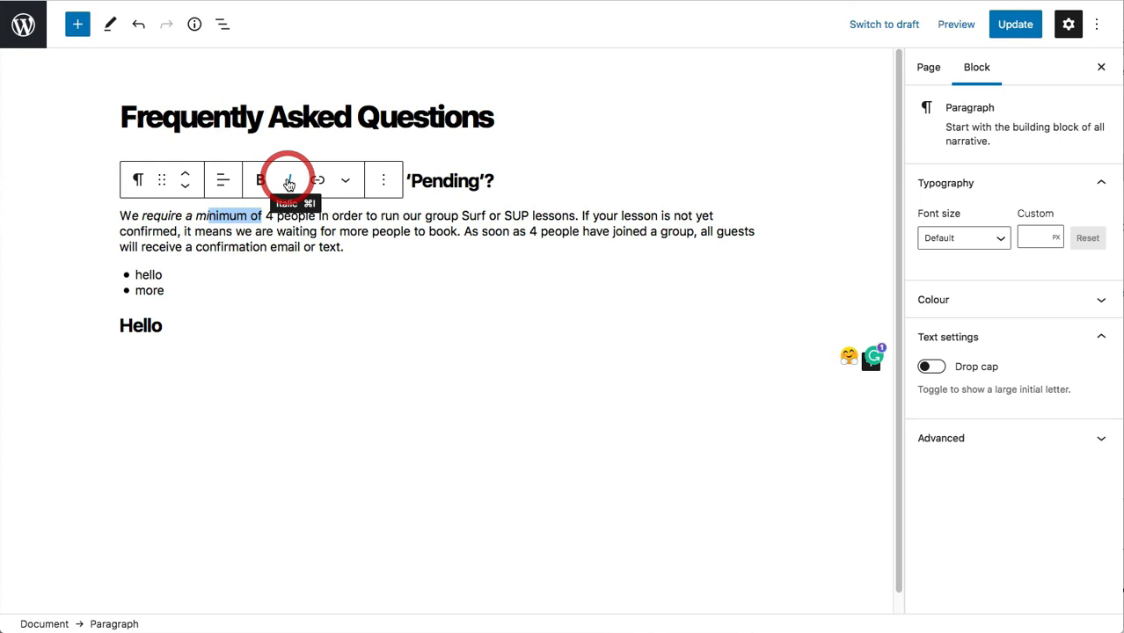
left_click(241, 214)
left_click_drag(248, 215, 115, 211)
left_click(181, 215)
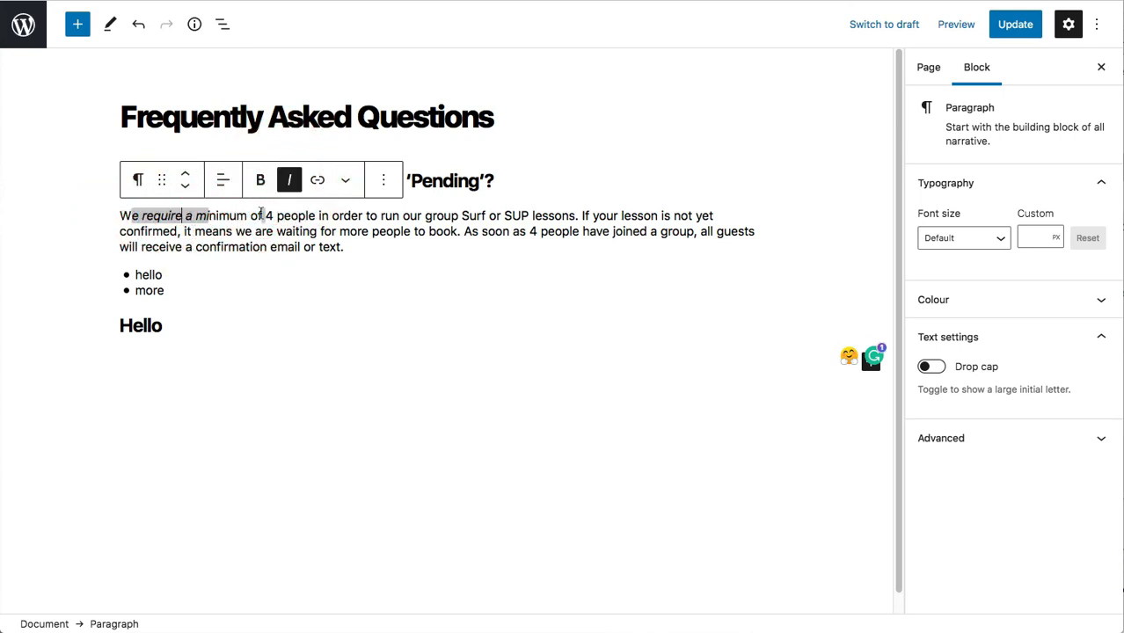
left_click(289, 180)
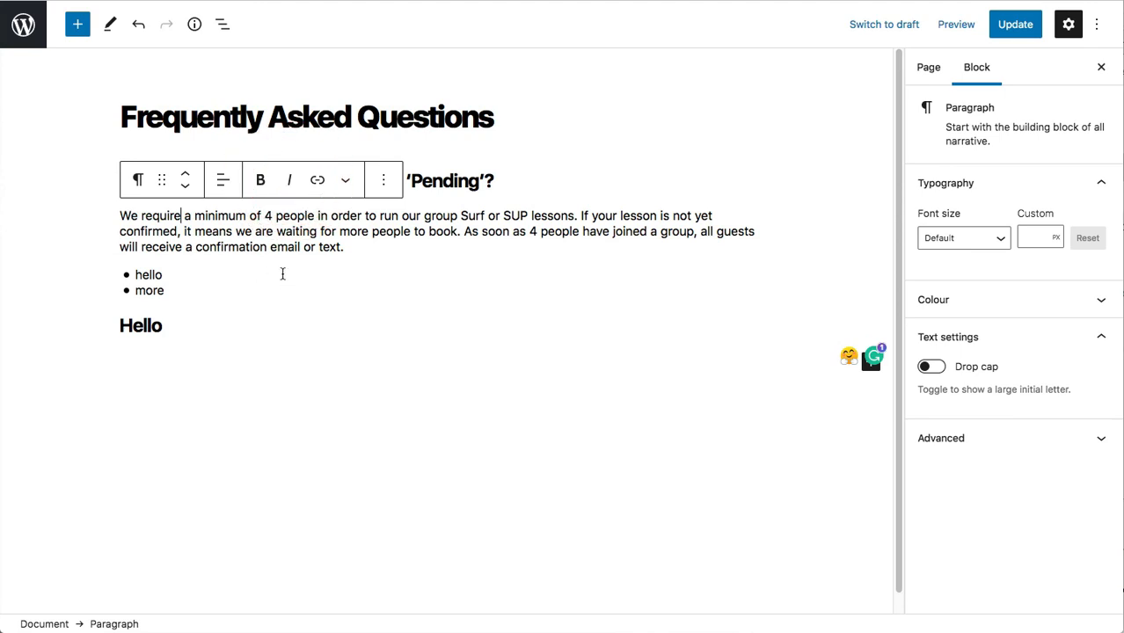
left_click(366, 253)
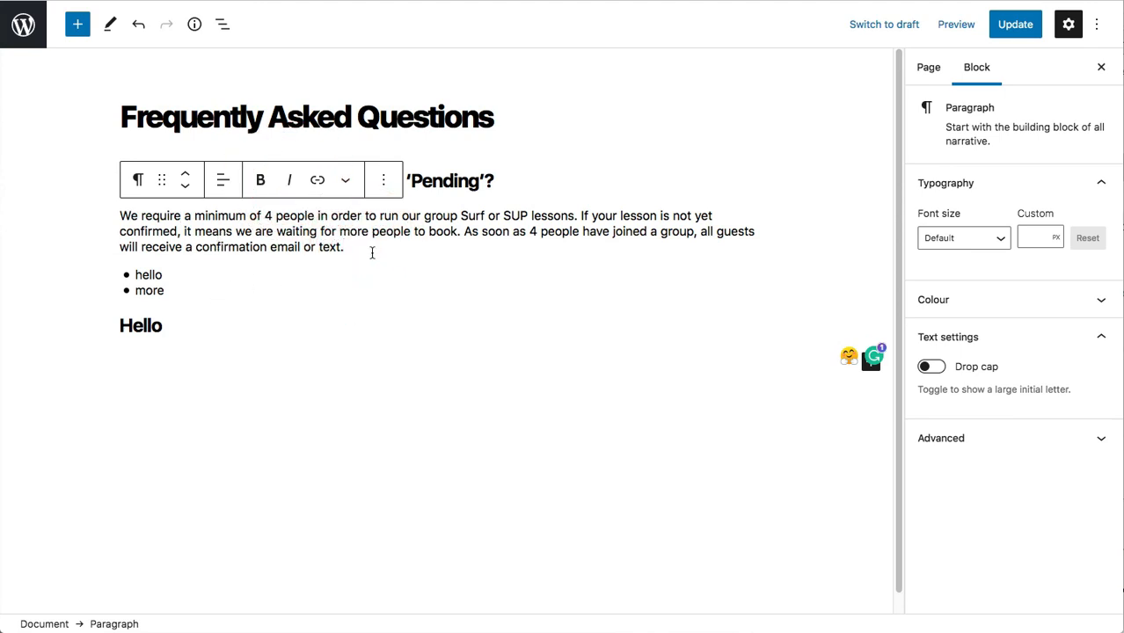